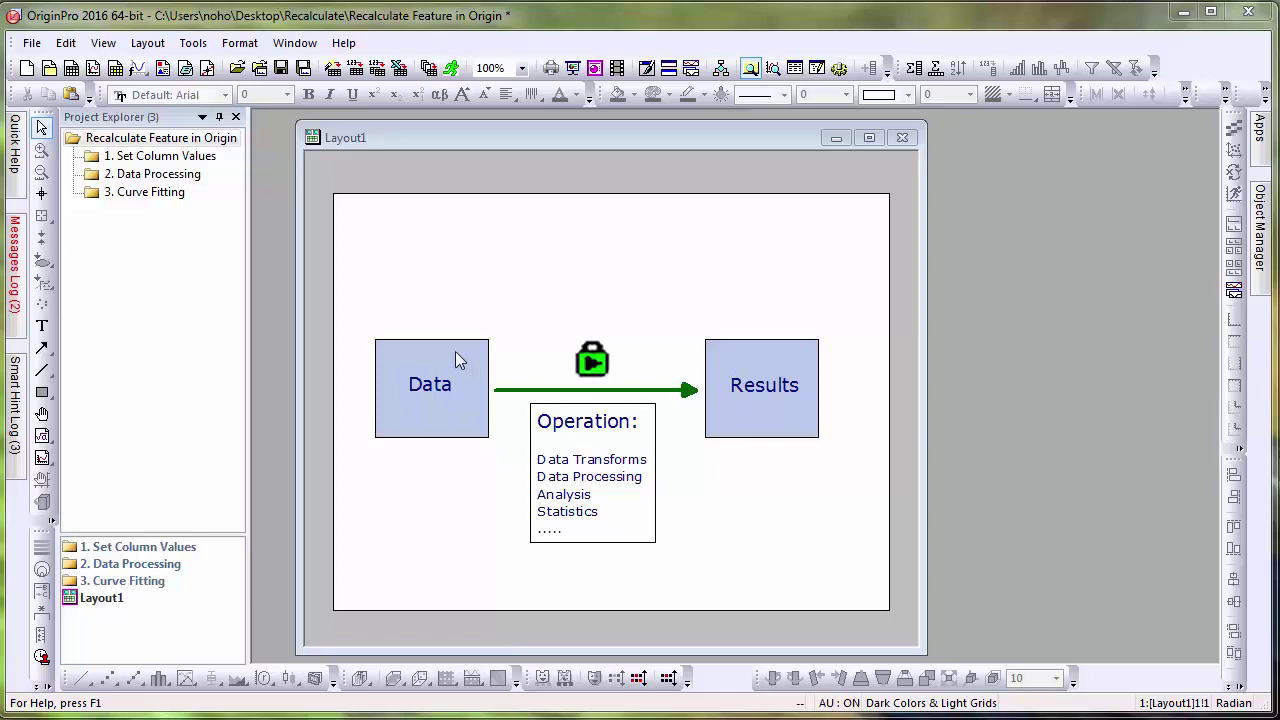
# Step: Fill column C with Celsius values using the formula (col(b)-32)*5/9
pyautogui.click(208, 160)
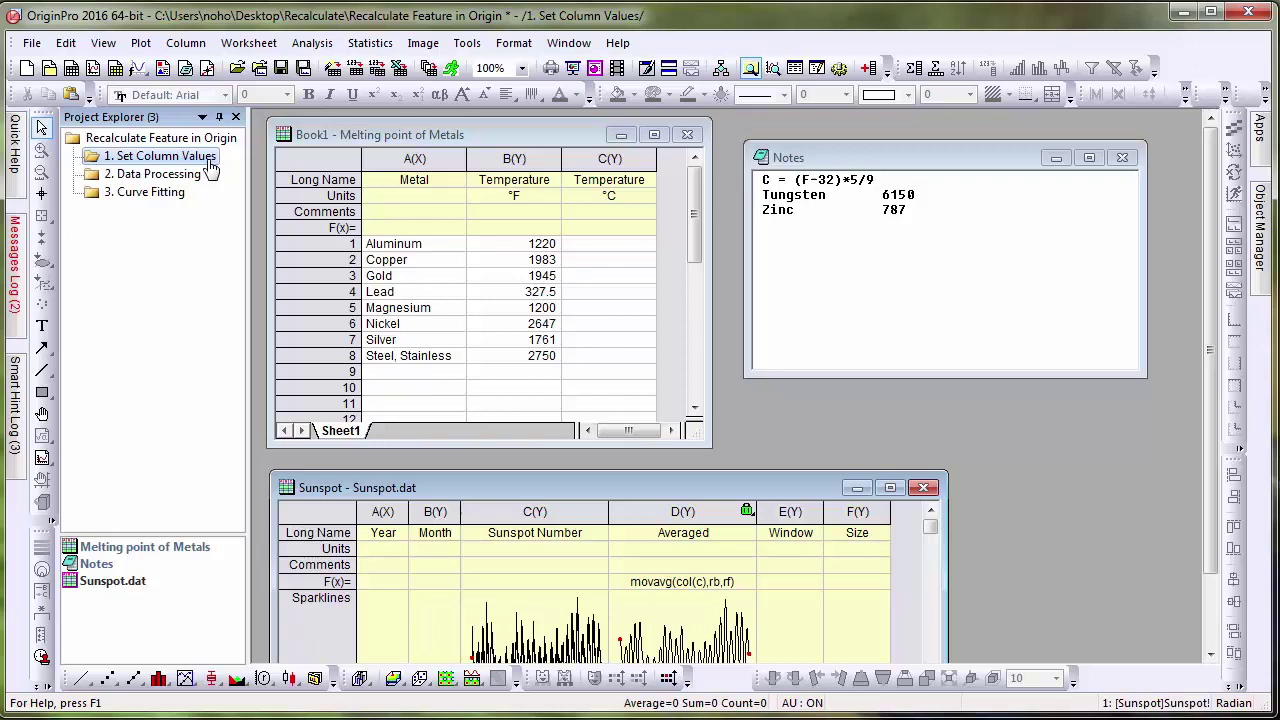
pyautogui.click(400, 134)
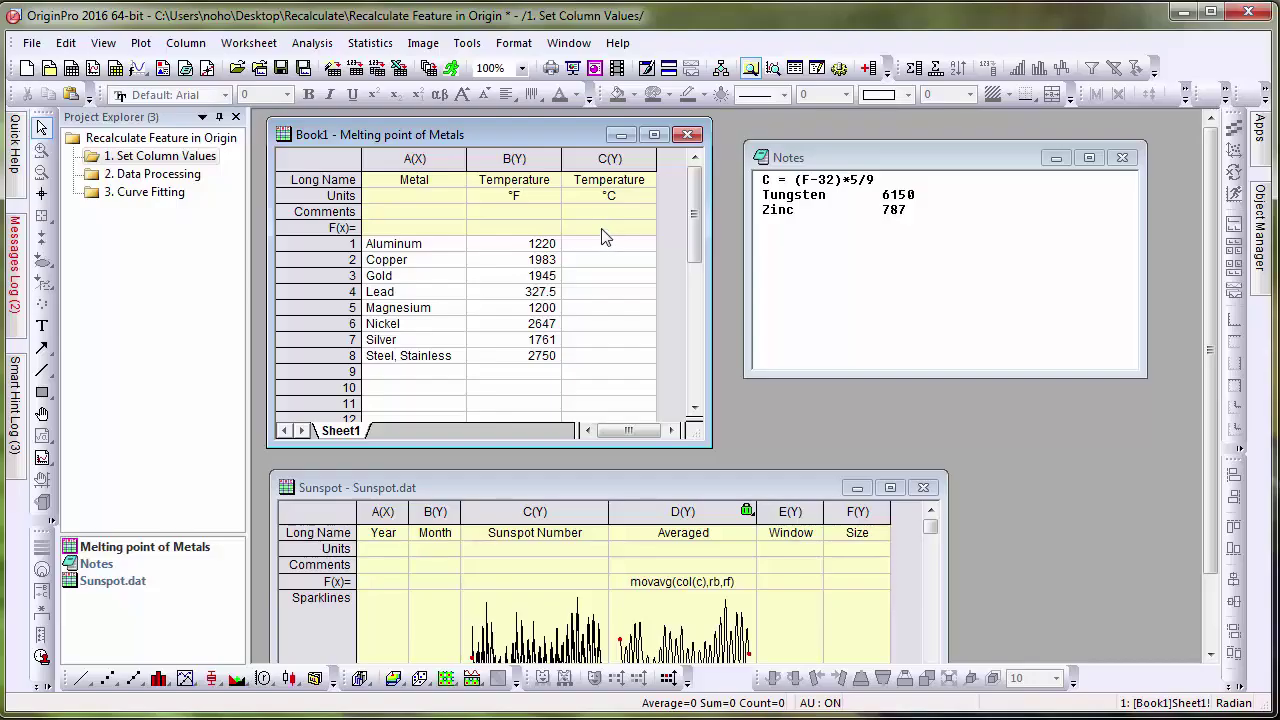
pyautogui.click(604, 229)
pyautogui.write('(col(b)')
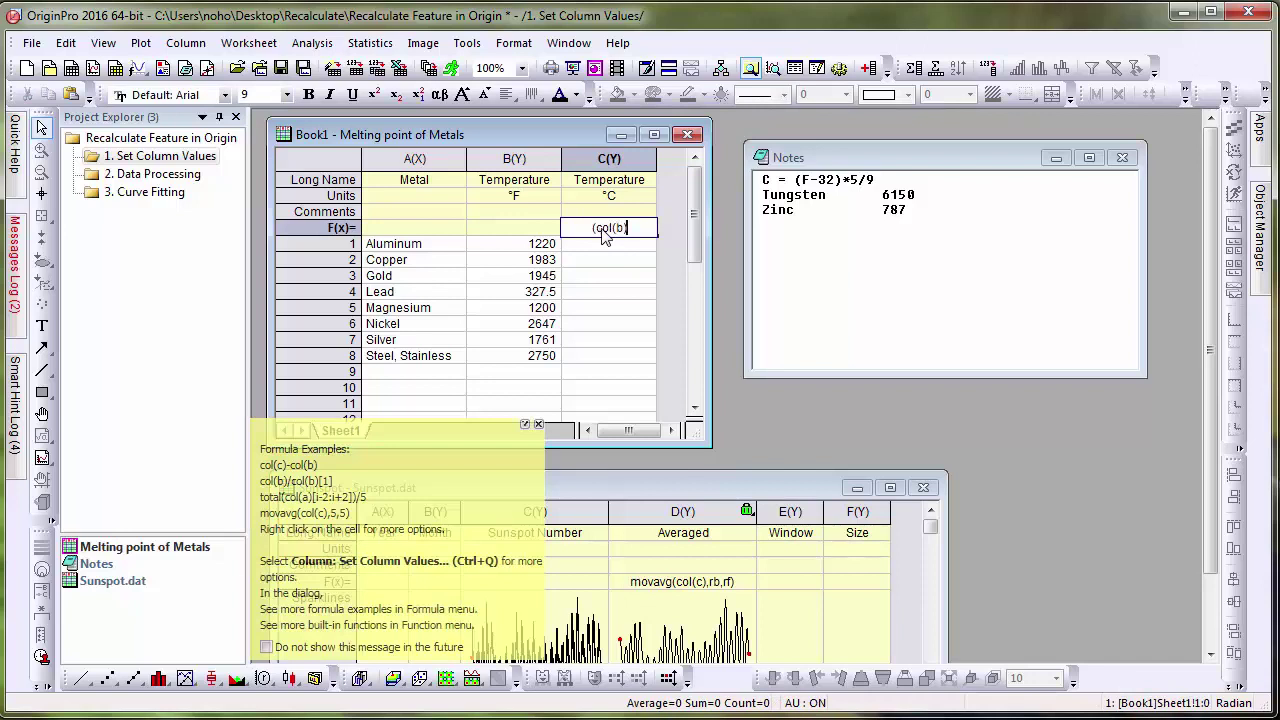
pyautogui.write('-32)*5/9')
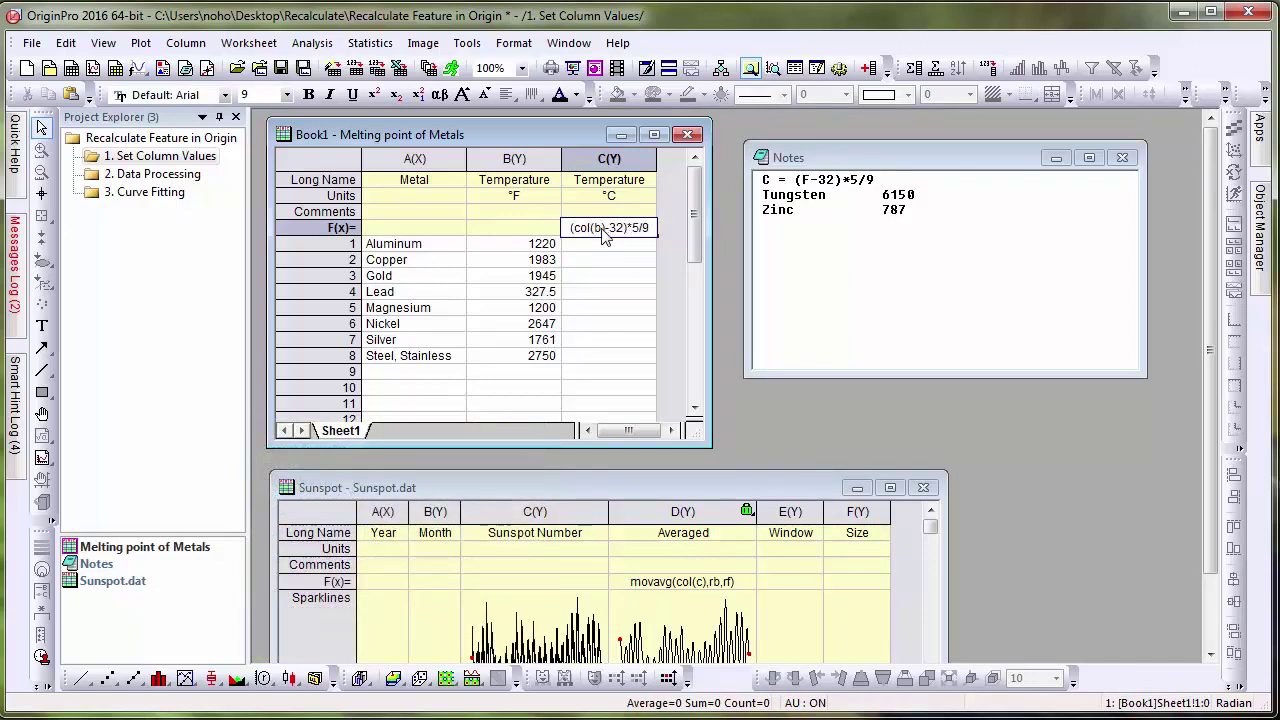
pyautogui.press('Return')
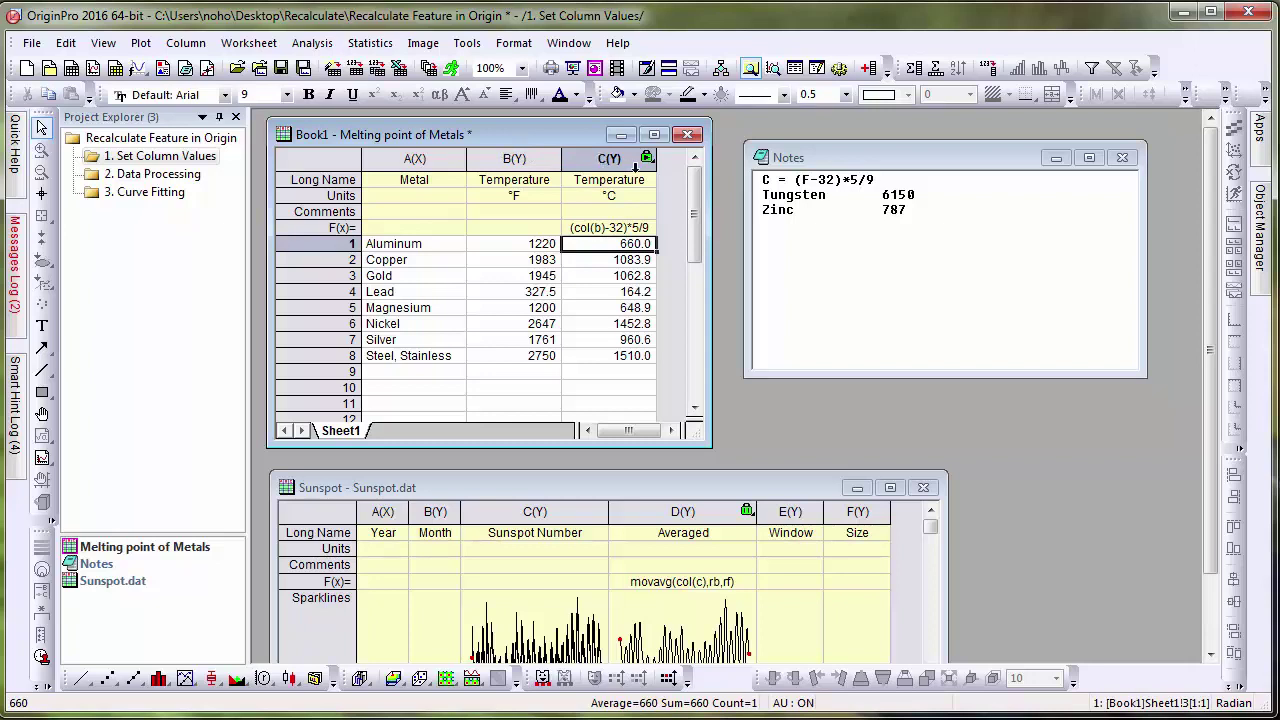
# Step: Paste the Tungsten and Zinc lines from the notes into the first empty Metal row
pyautogui.moveTo(648, 167)
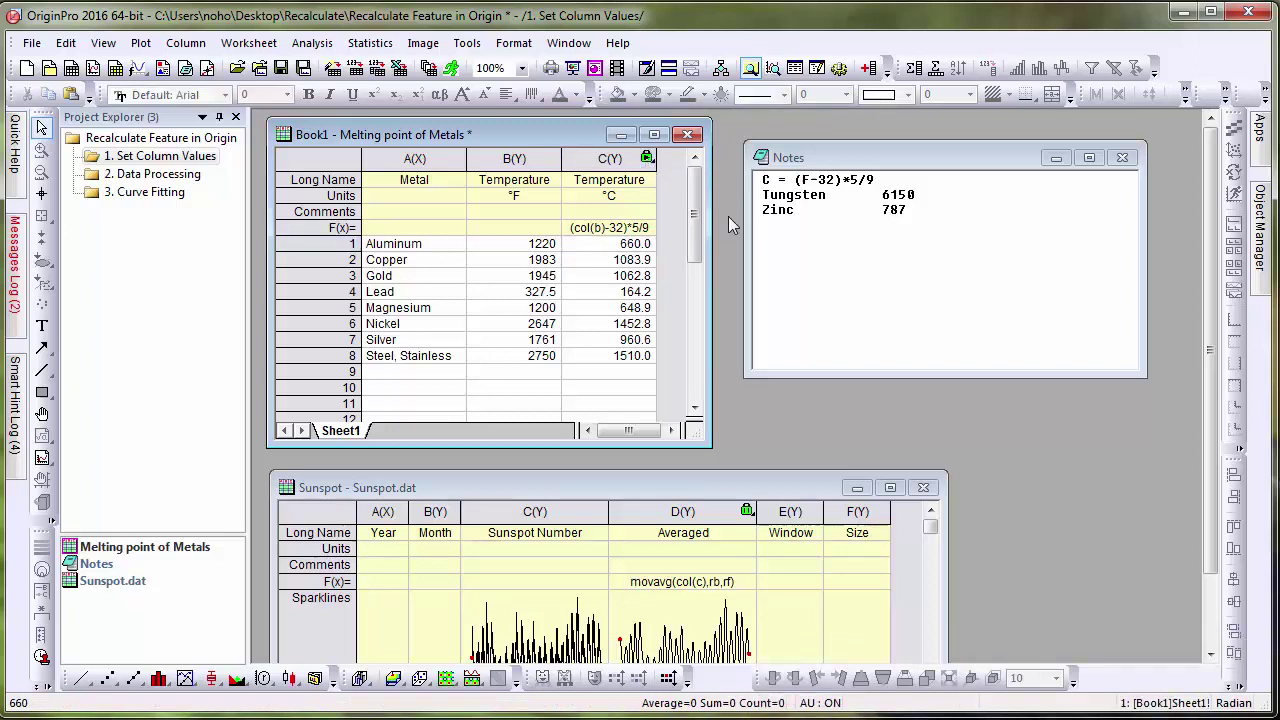
pyautogui.moveTo(912, 212); pyautogui.dragTo(764, 194)
pyautogui.hotkey('ctrl', 'c')
pyautogui.click(410, 371)
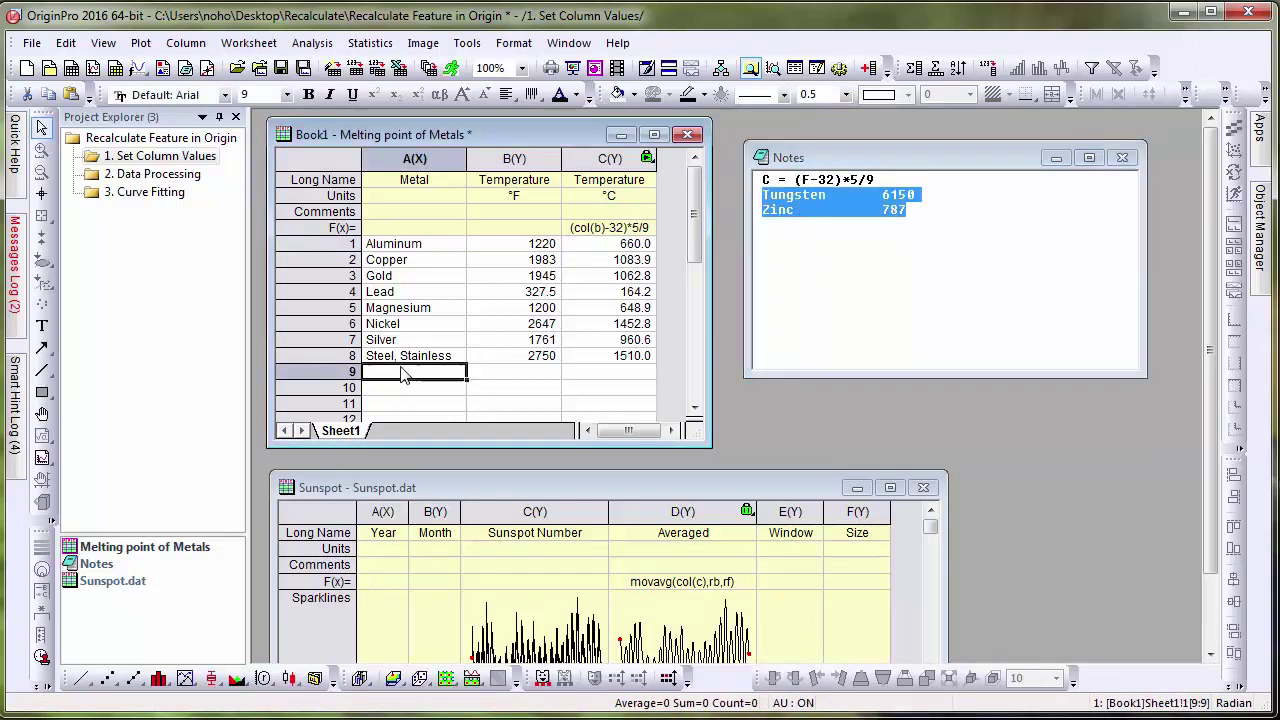
pyautogui.hotkey('ctrl', 'v')
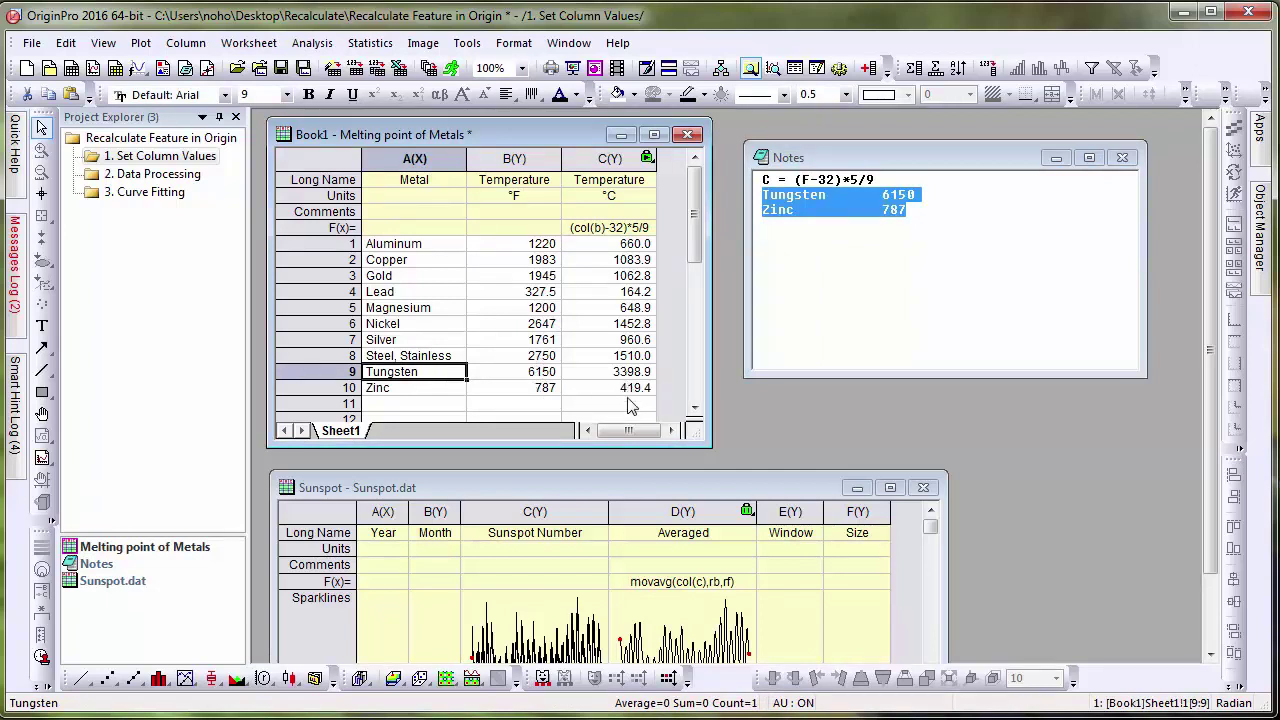
pyautogui.click(665, 298)
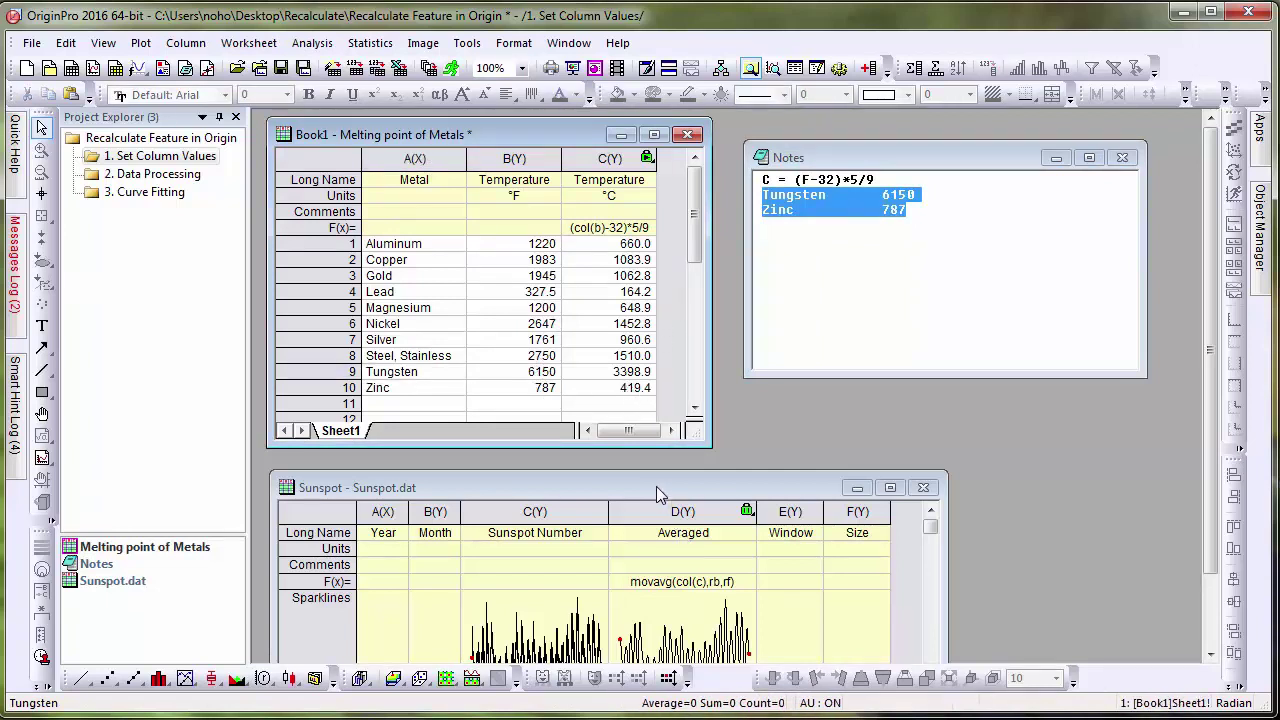
# Step: Move the Sunspot sheet up over the metals book and enlarge it to show more rows
pyautogui.moveTo(656, 486); pyautogui.dragTo(666, 324)
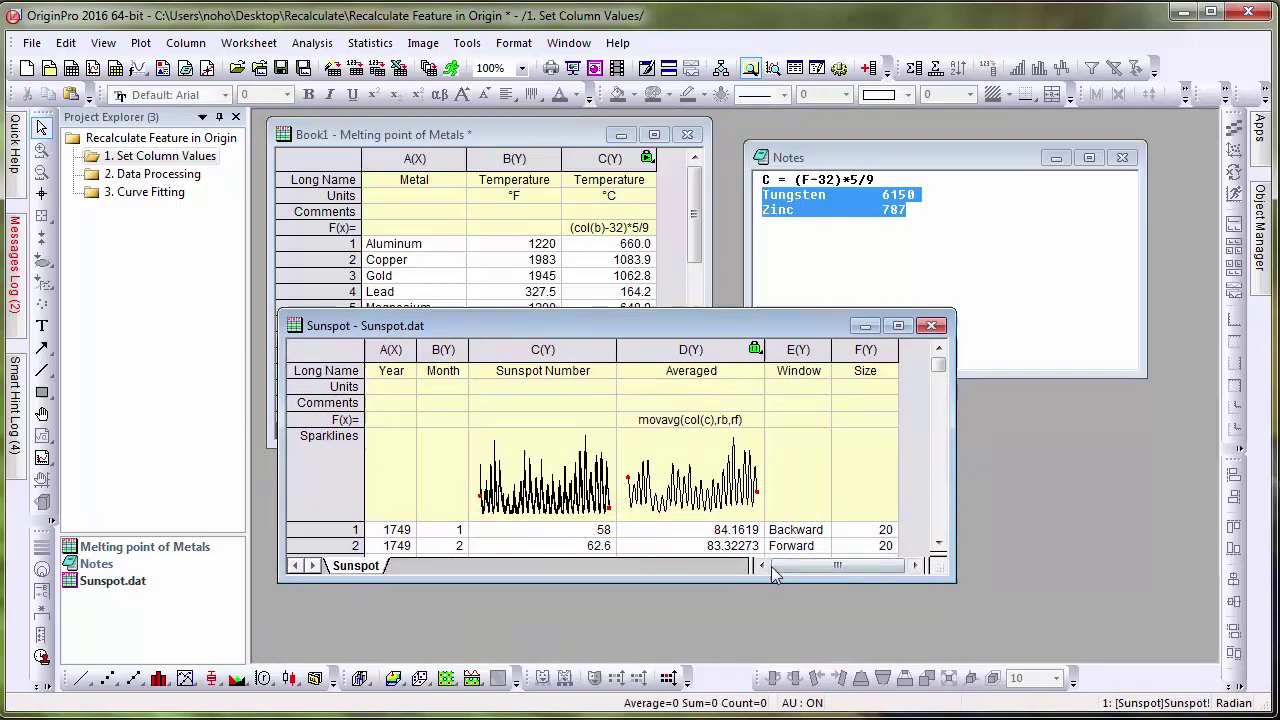
pyautogui.moveTo(754, 582); pyautogui.dragTo(753, 648)
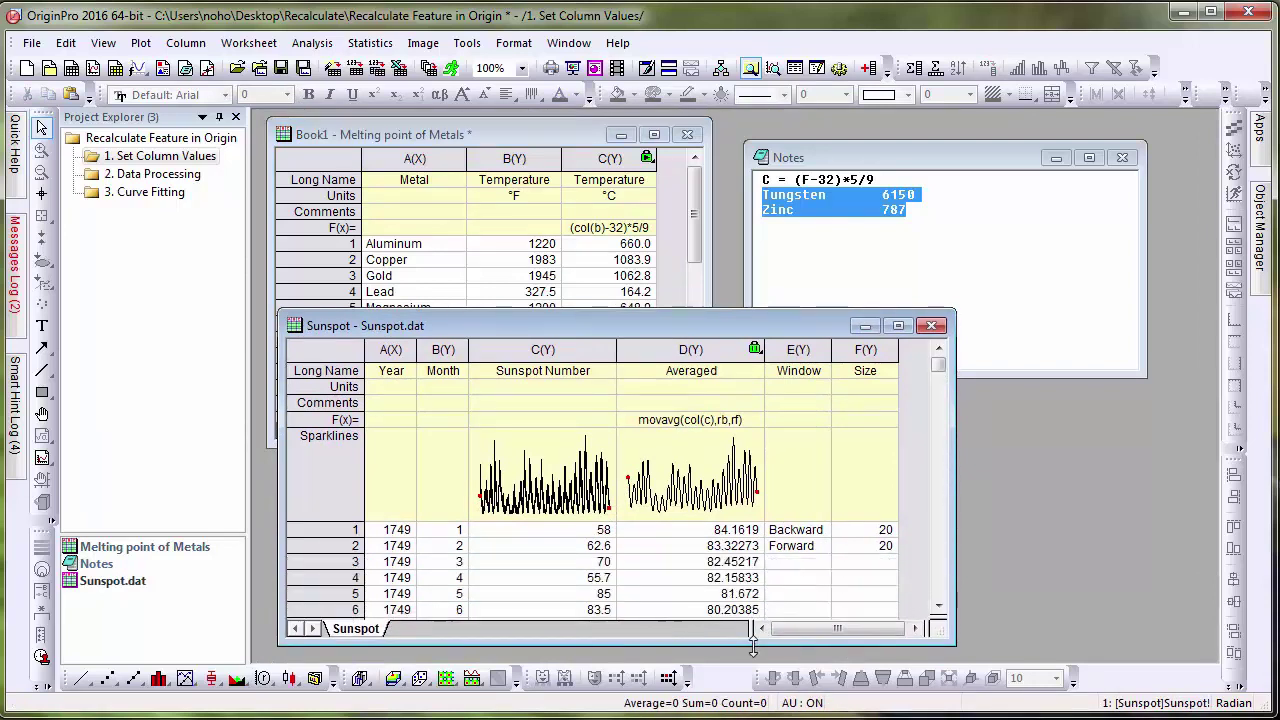
pyautogui.moveTo(645, 327); pyautogui.dragTo(634, 289)
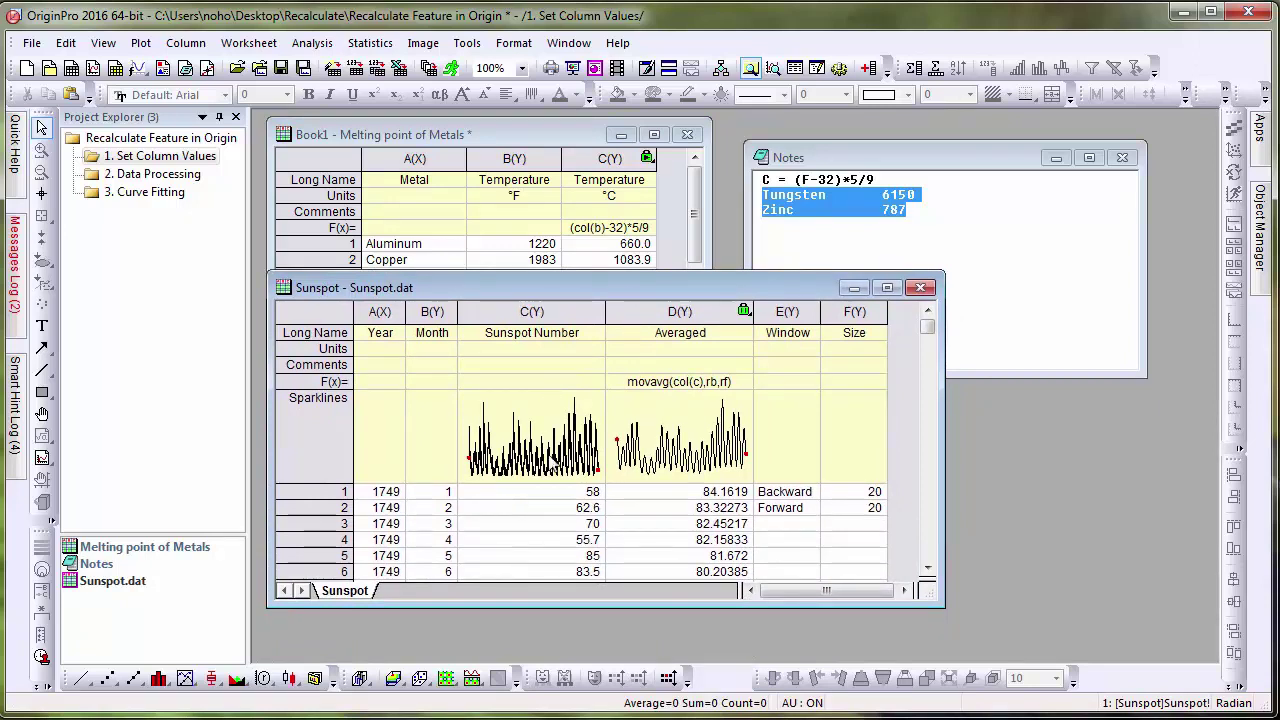
# Step: Review the Averaged column's movavg(col(c),rb,rf) settings and close them unchanged
pyautogui.click(744, 313)
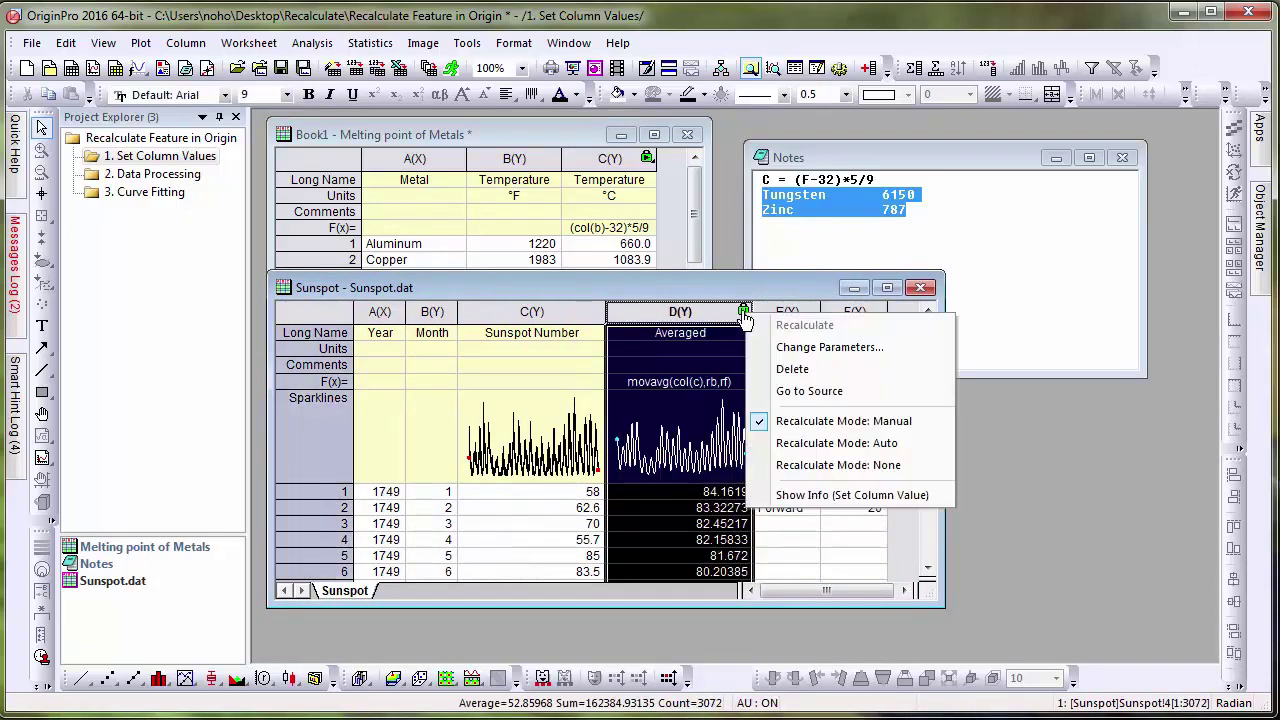
pyautogui.click(829, 347)
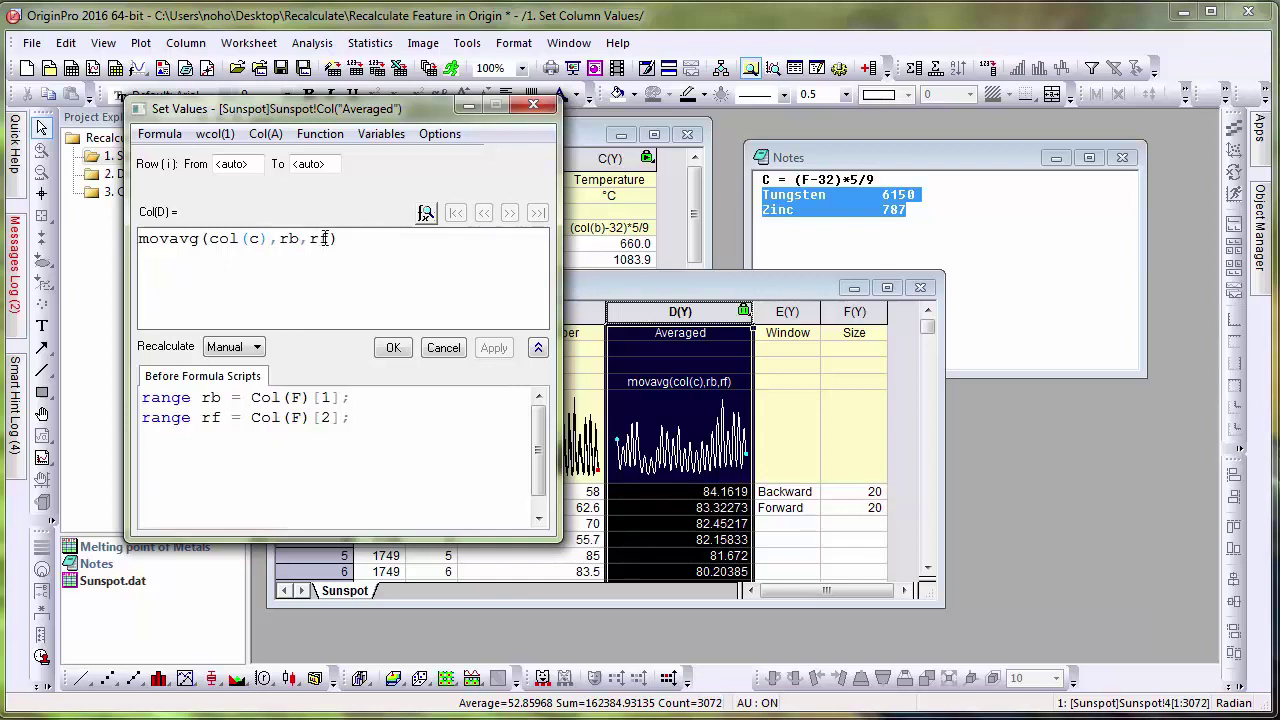
pyautogui.click(395, 348)
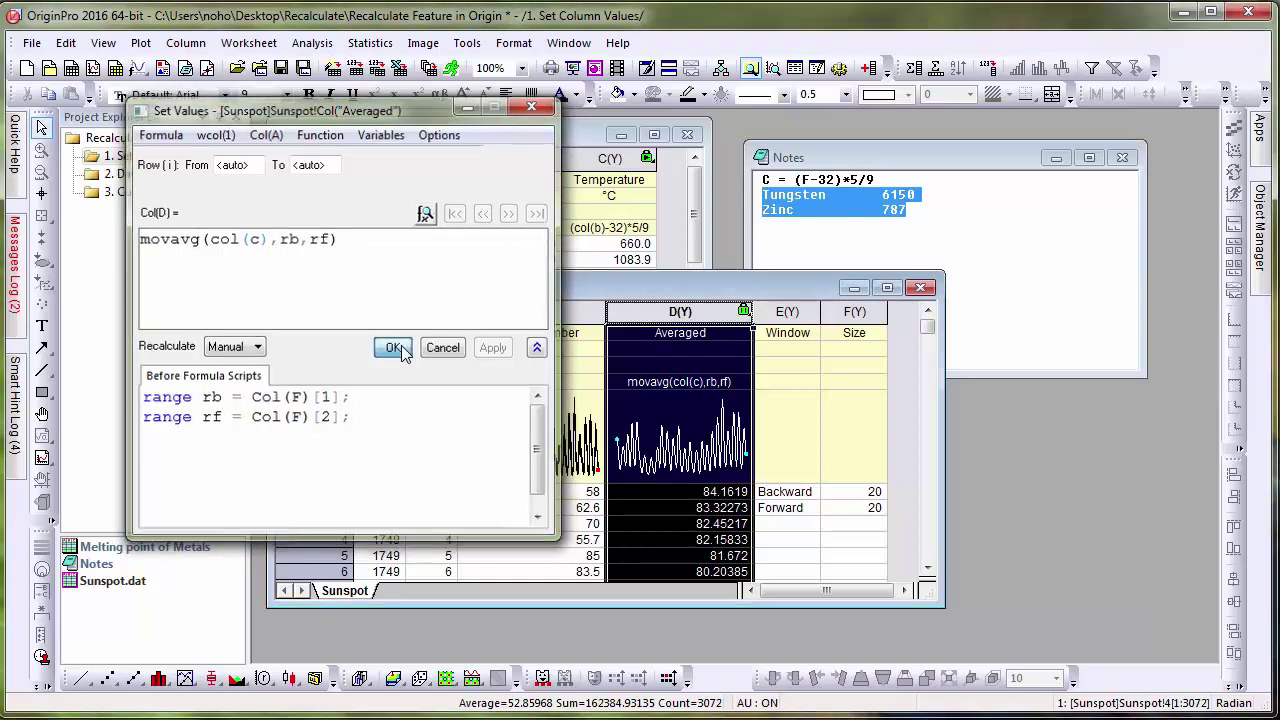
# Step: Enter 50 as the backward window size in cell F1
pyautogui.click(903, 508)
pyautogui.click(874, 491)
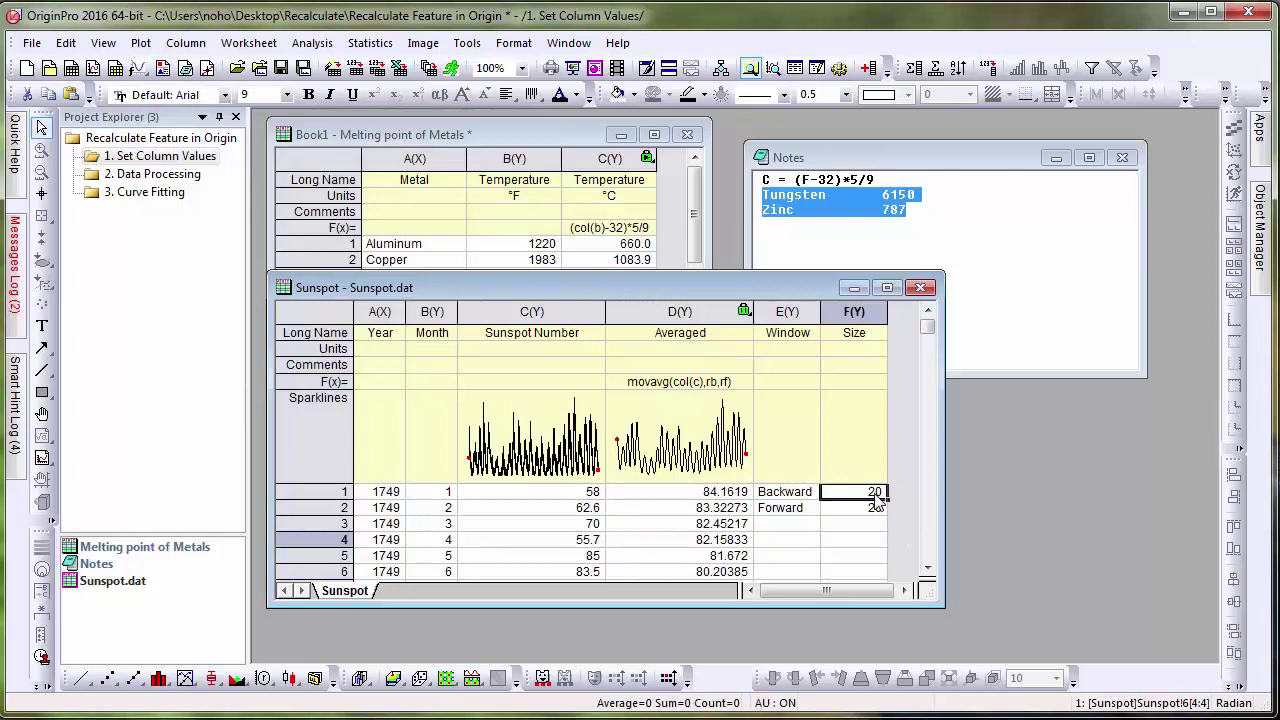
pyautogui.write('50')
pyautogui.press('Return')
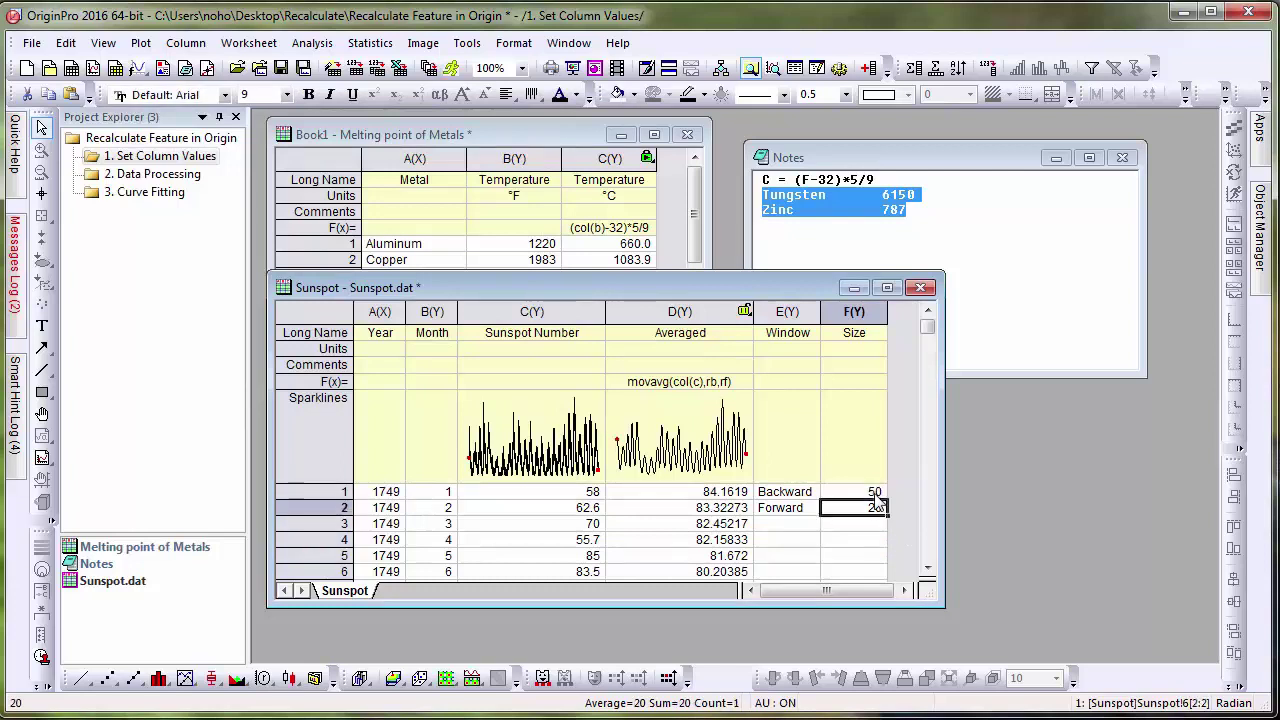
pyautogui.click(877, 494)
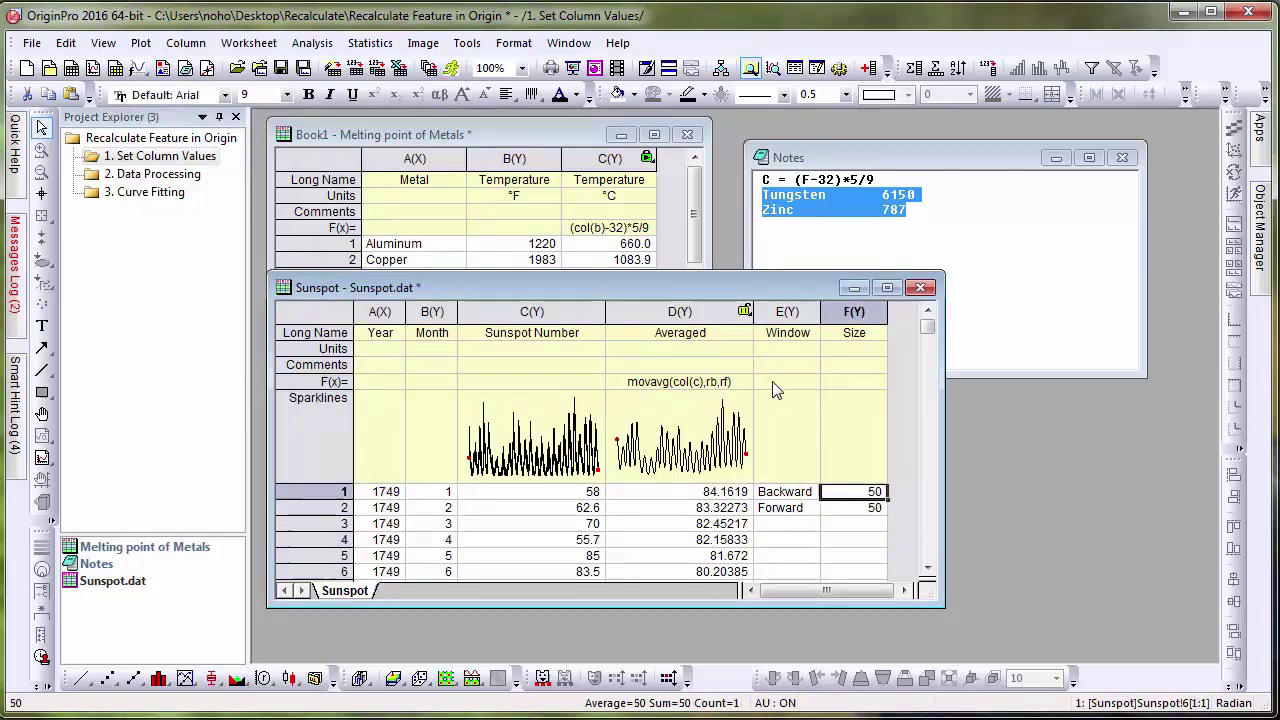
# Step: Make the Averaged column recalculate automatically
pyautogui.click(745, 313)
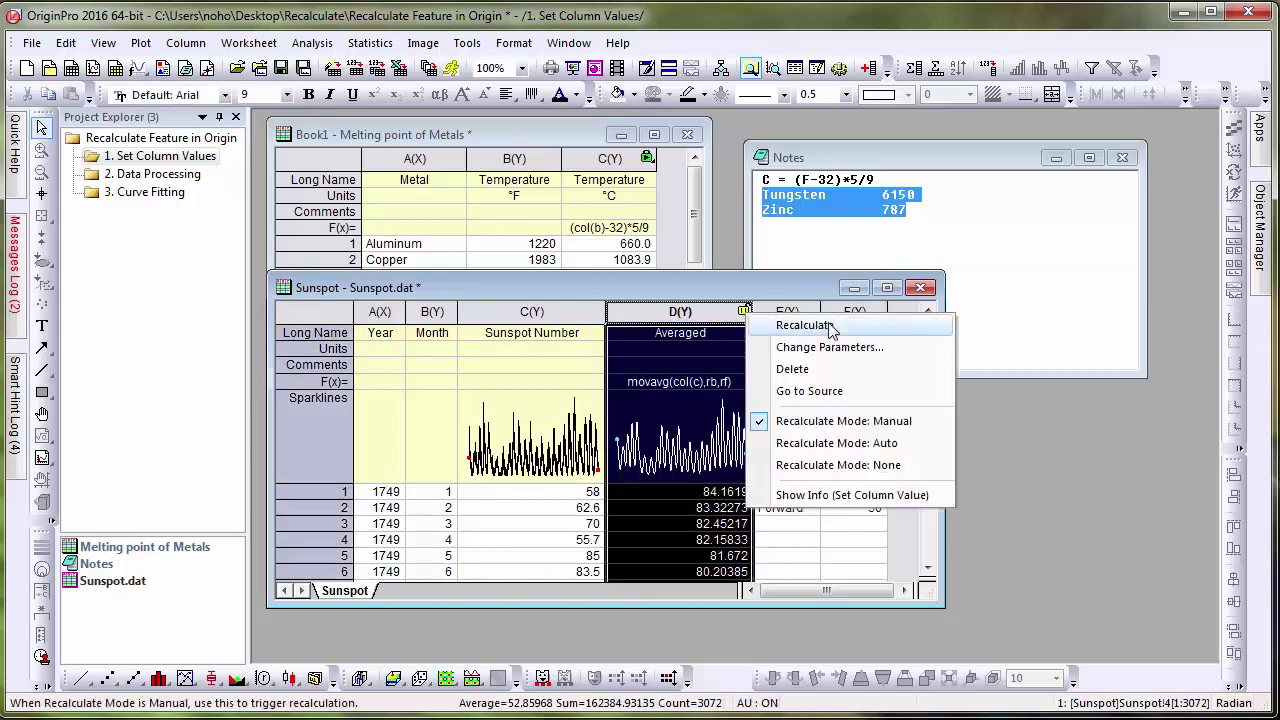
pyautogui.click(853, 445)
pyautogui.click(898, 405)
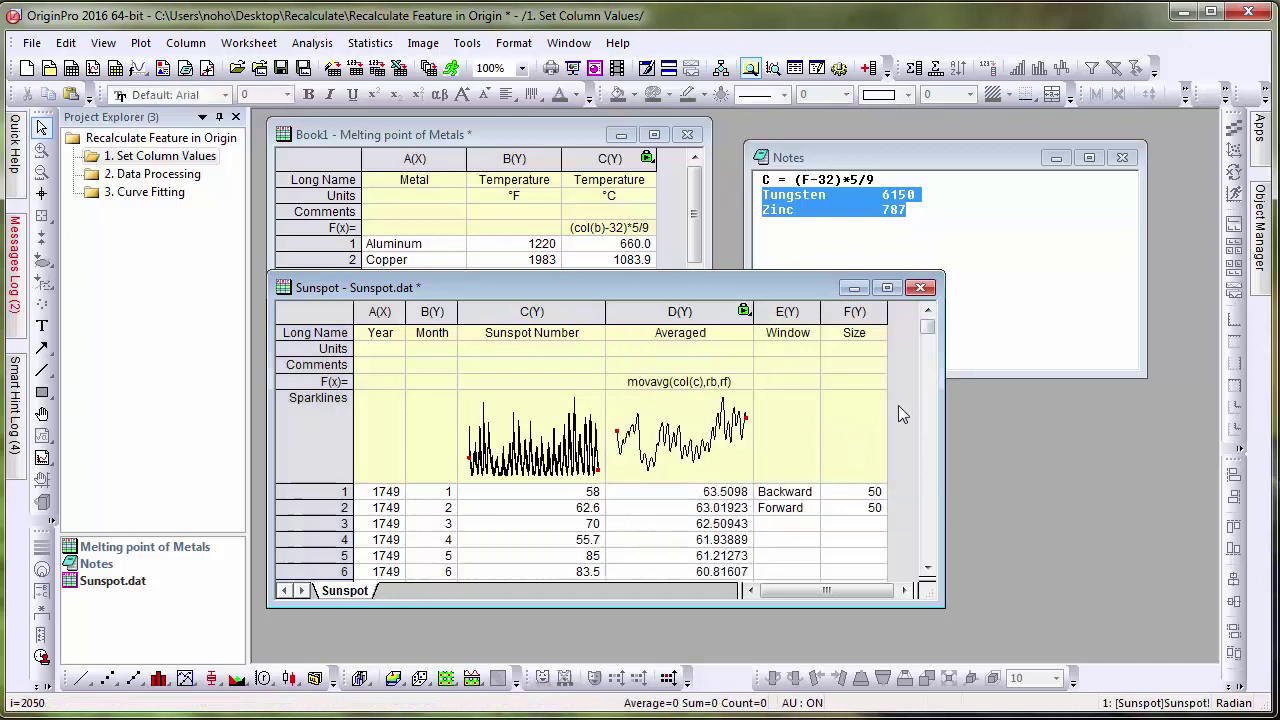
# Step: Set both the backward and forward window sizes to 10
pyautogui.click(866, 493)
pyautogui.write('1')
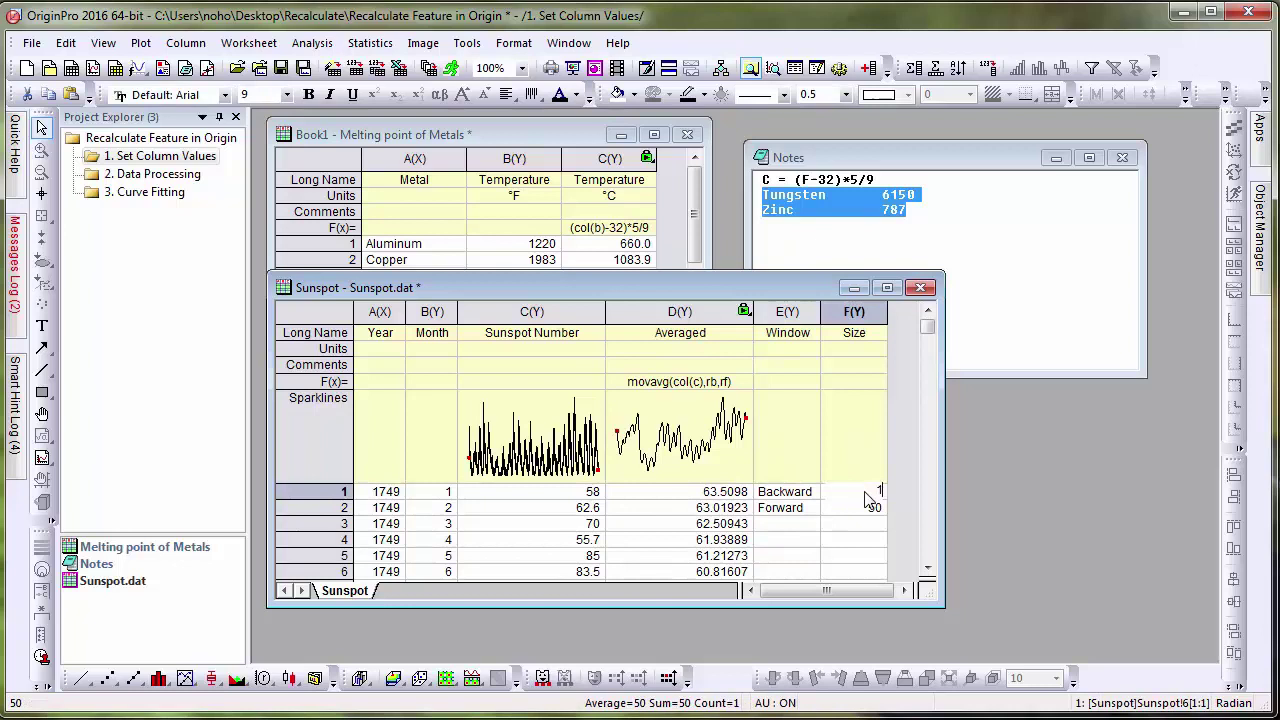
pyautogui.press('Return')
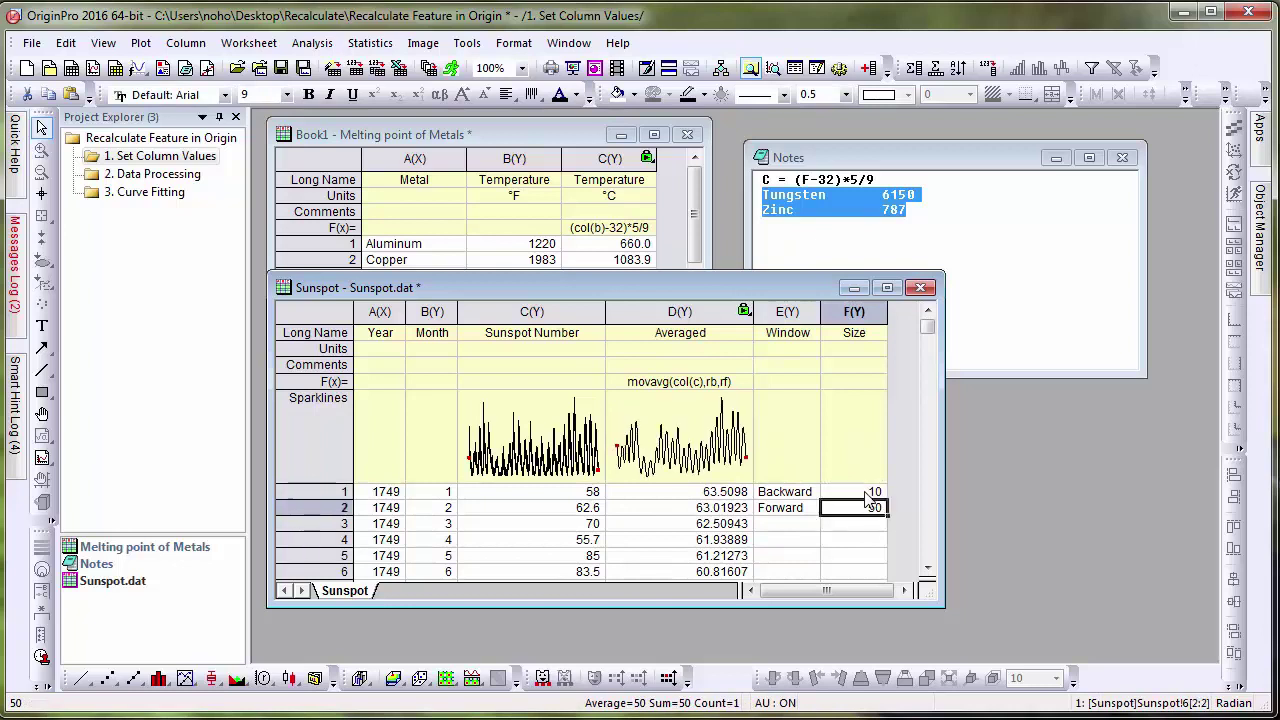
pyautogui.write('10')
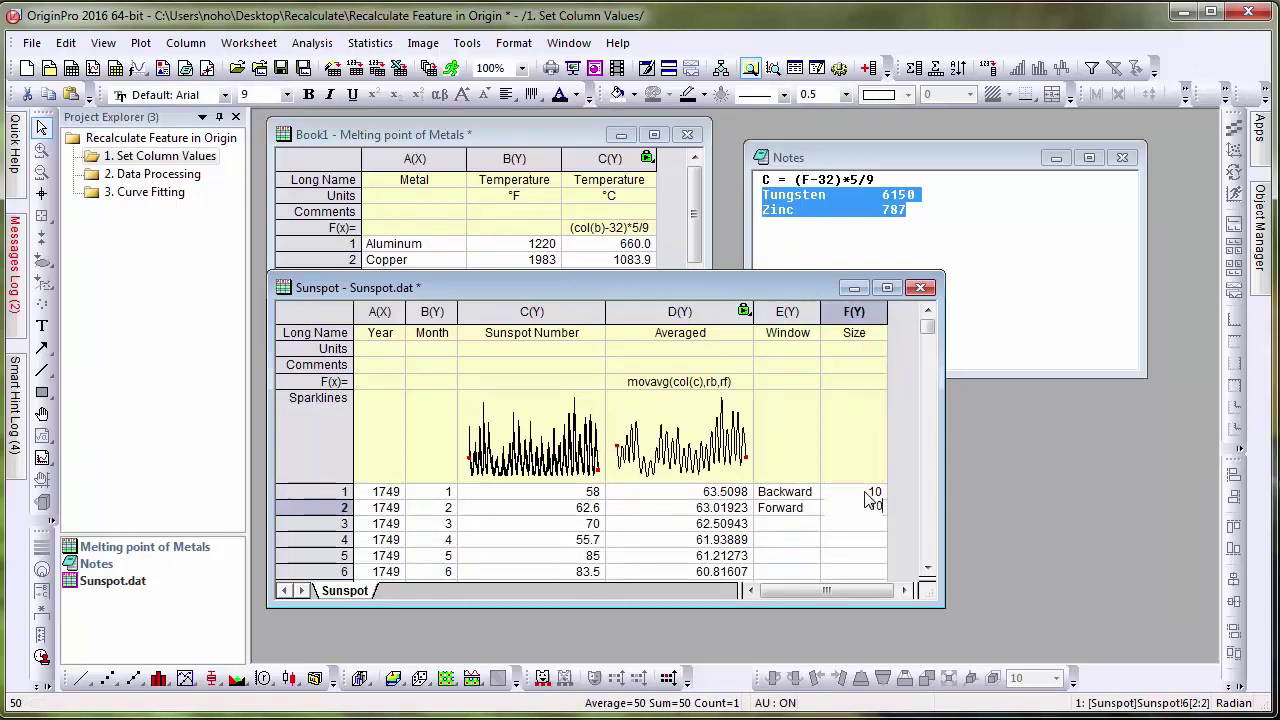
pyautogui.click(866, 493)
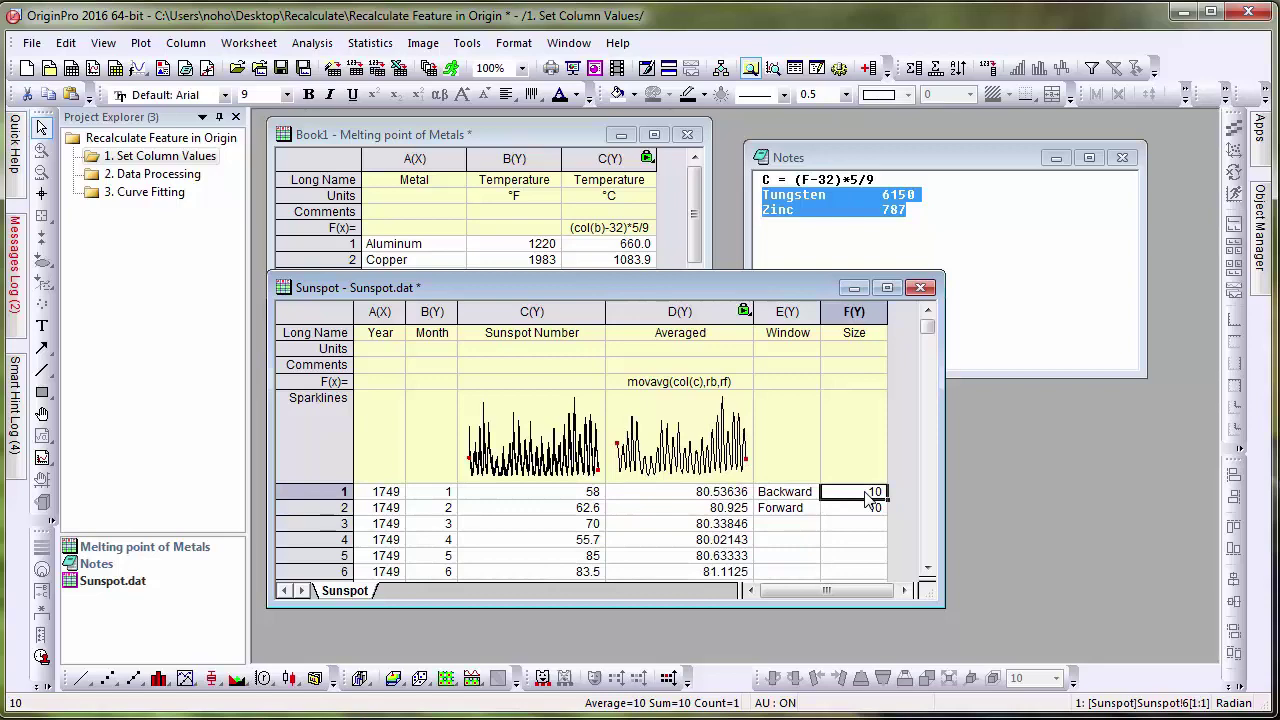
# Step: In the 2. Data Processing folder, open Smoothed Y1's smoothing parameters for editing
pyautogui.click(192, 176)
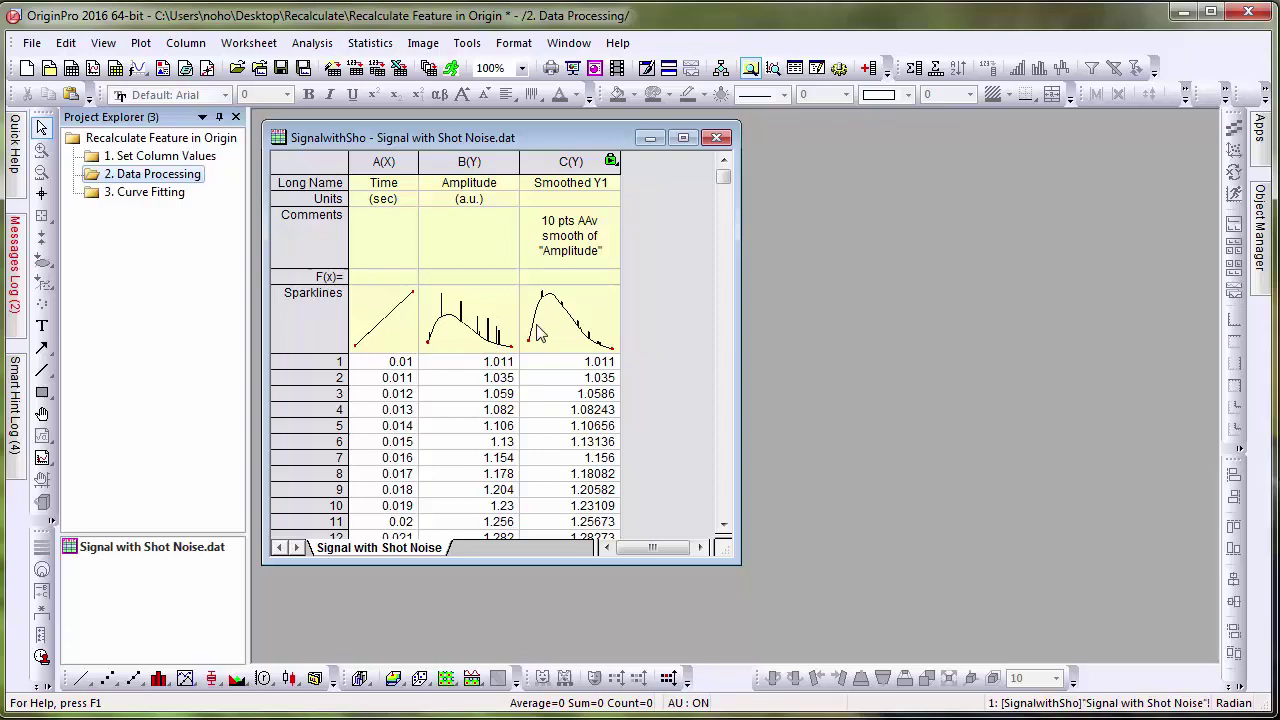
pyautogui.click(611, 162)
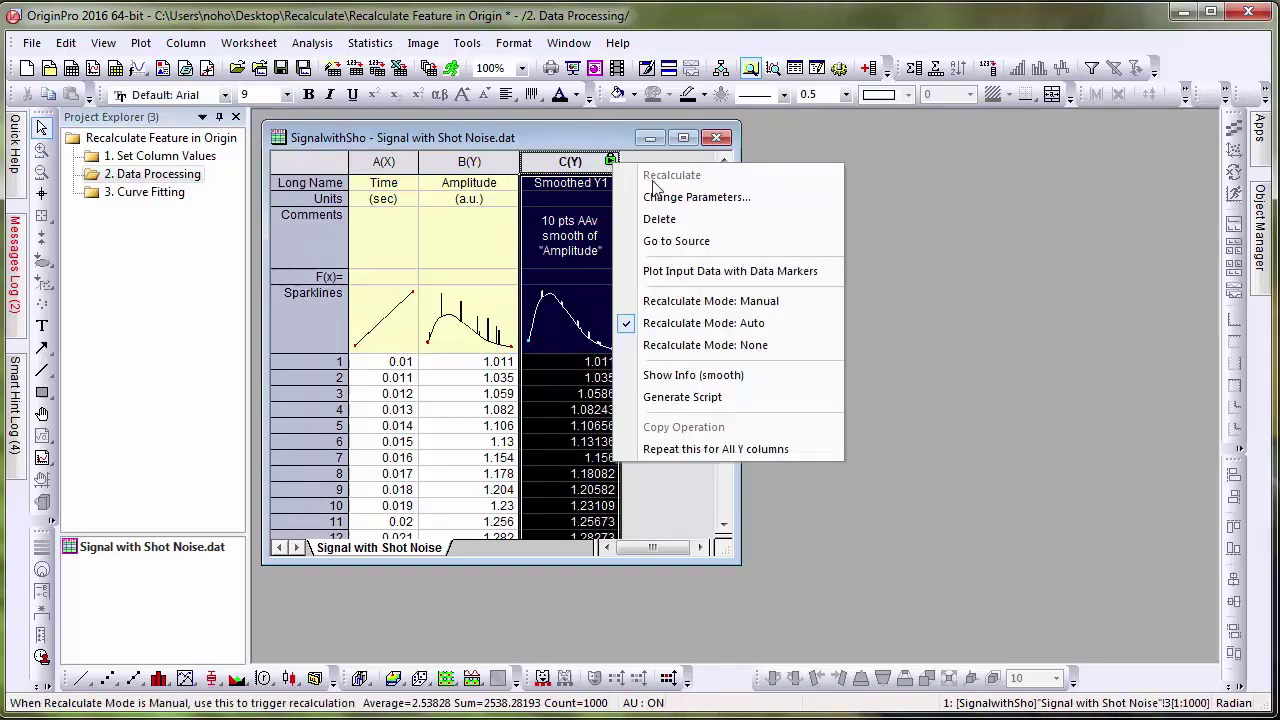
pyautogui.click(665, 200)
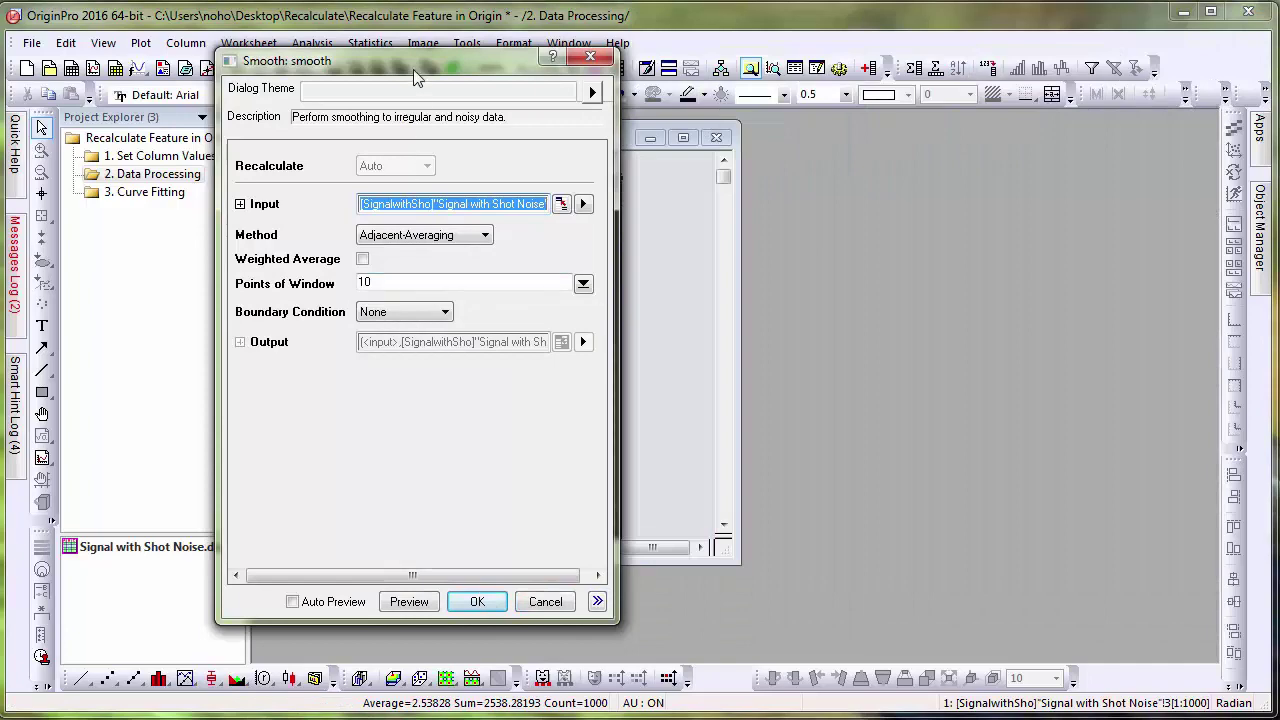
# Step: Switch the smoothing method to Percentile Filter with Auto Preview on and apply it
pyautogui.moveTo(420, 66); pyautogui.dragTo(933, 67)
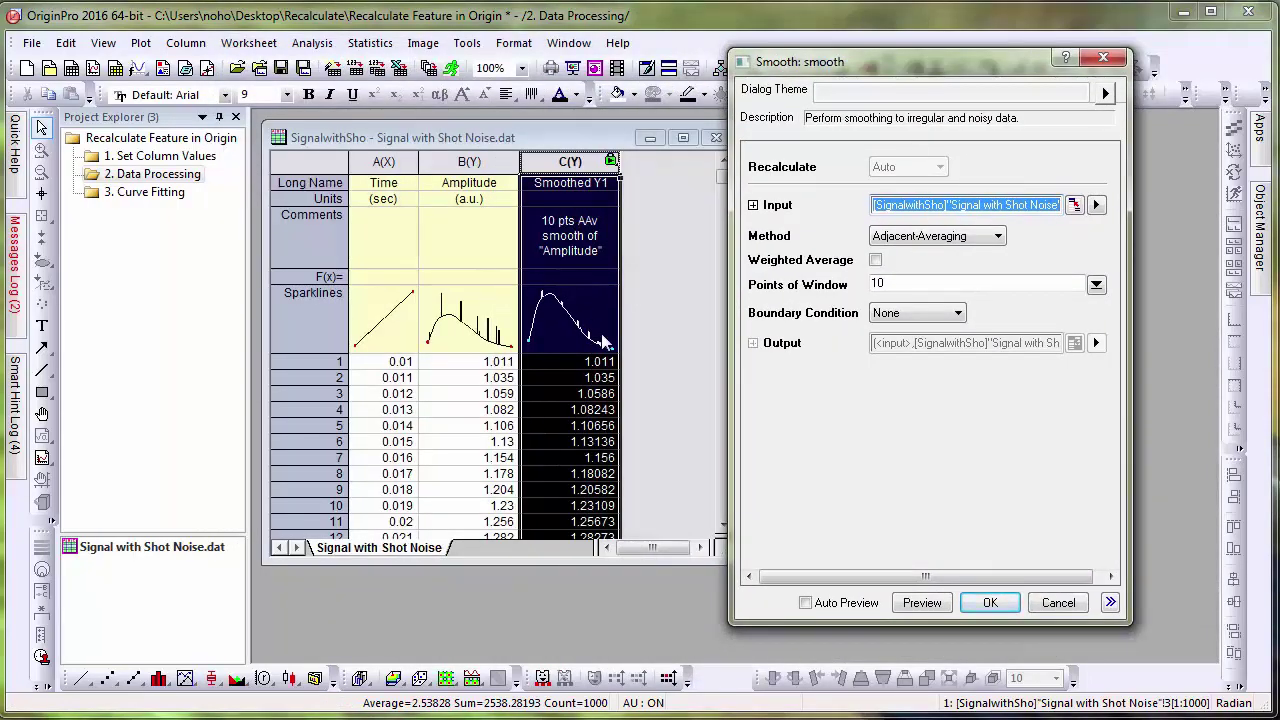
pyautogui.click(930, 237)
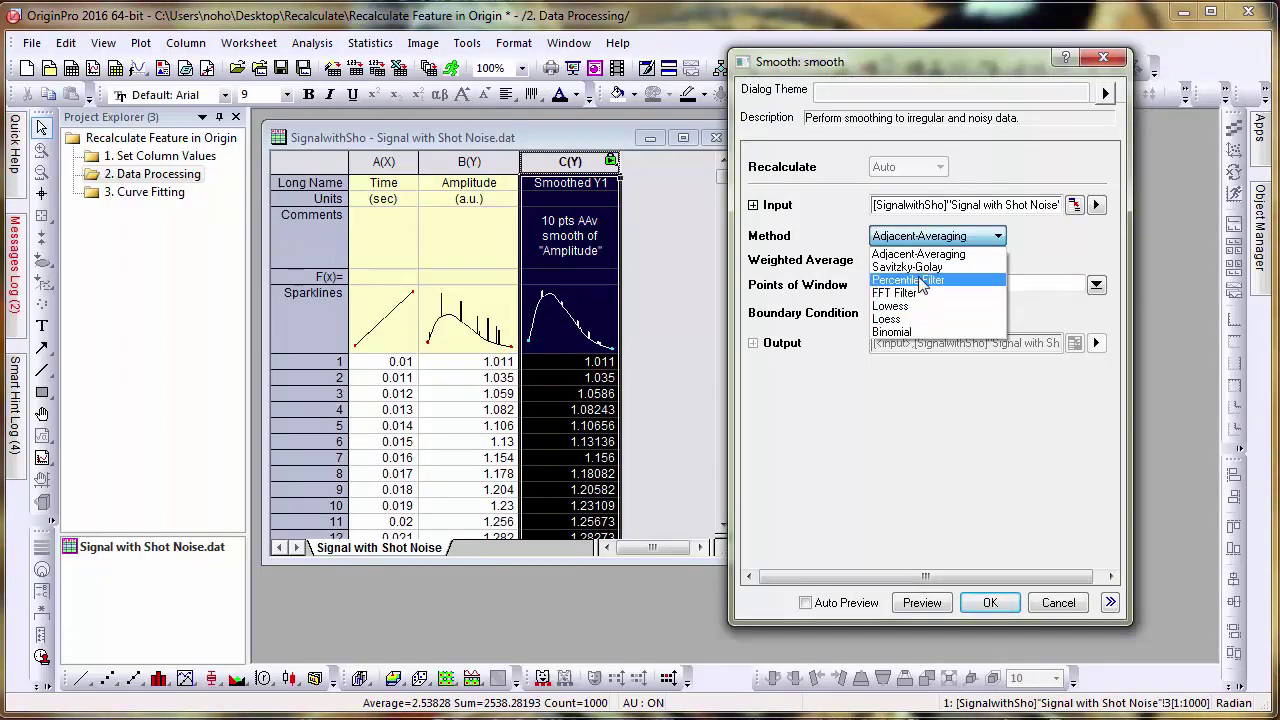
pyautogui.click(916, 280)
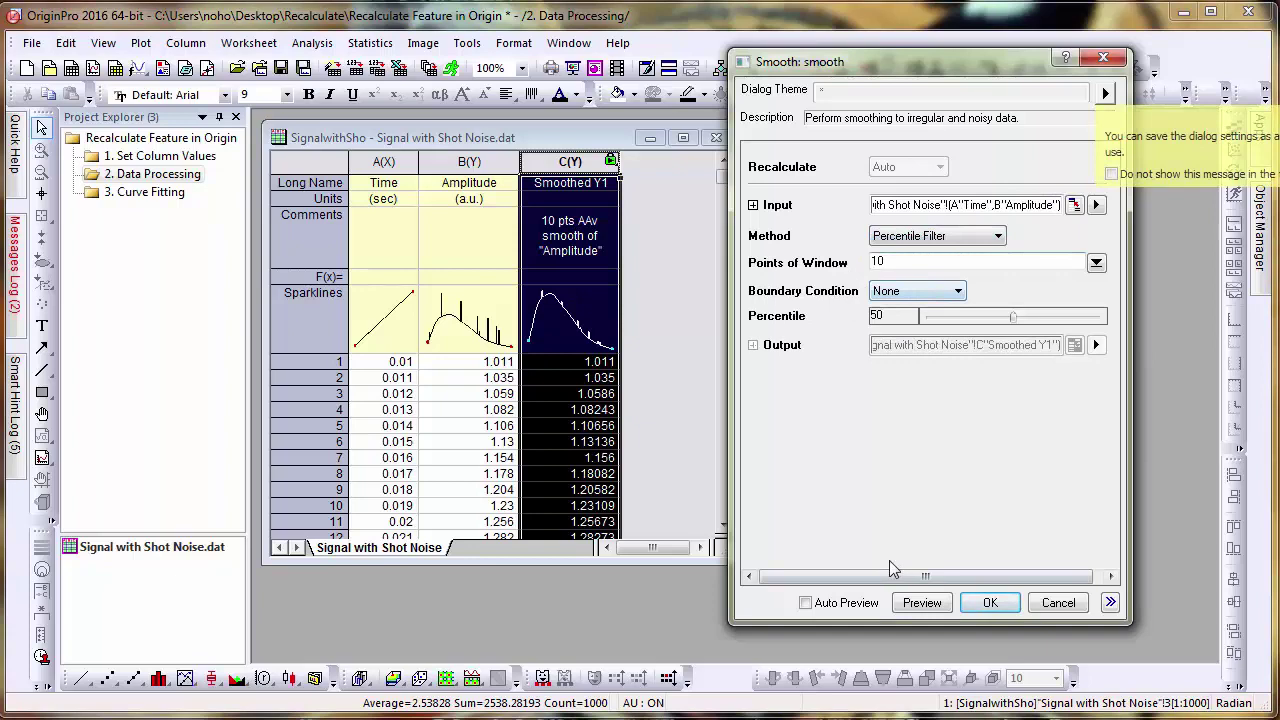
pyautogui.click(806, 604)
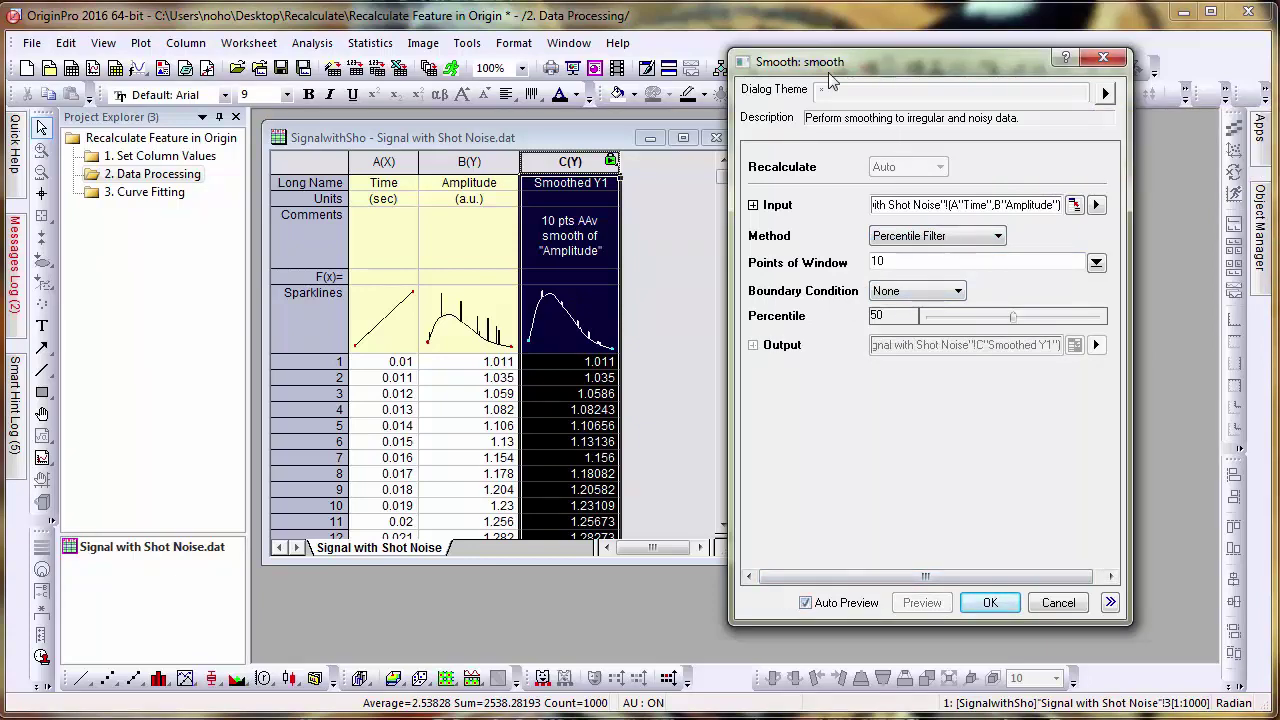
pyautogui.moveTo(830, 62); pyautogui.dragTo(351, 100)
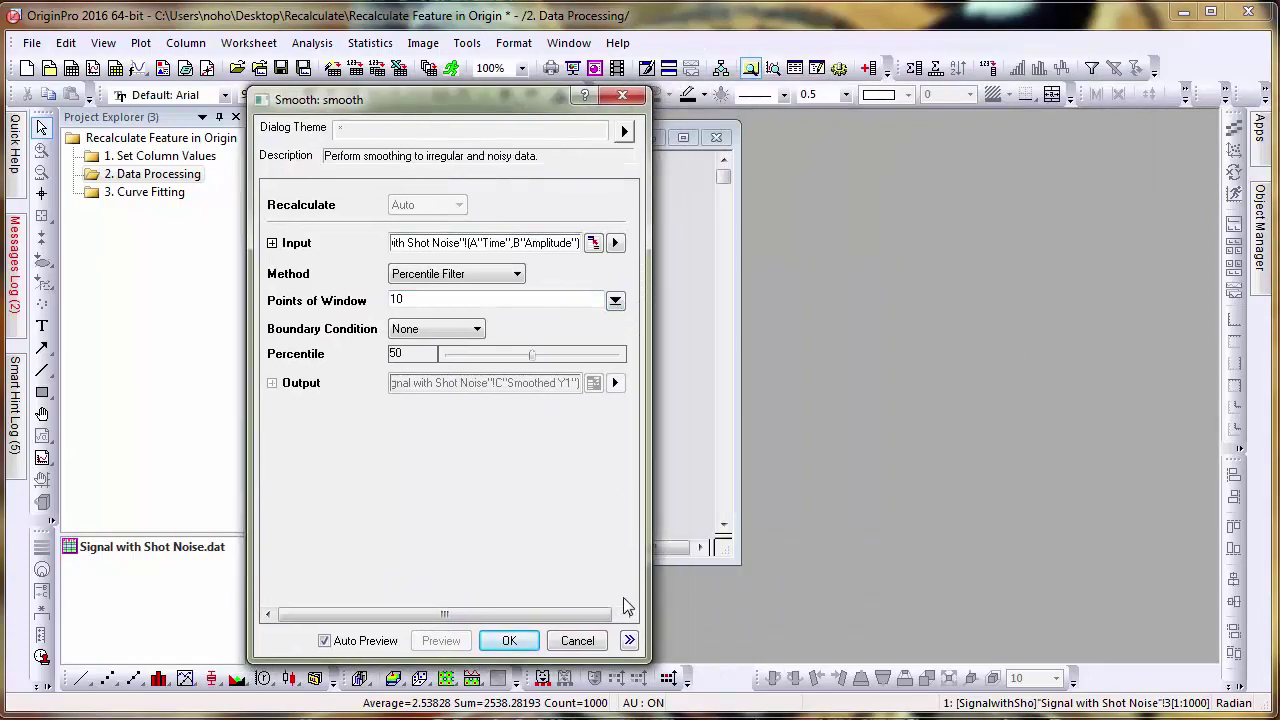
pyautogui.click(629, 640)
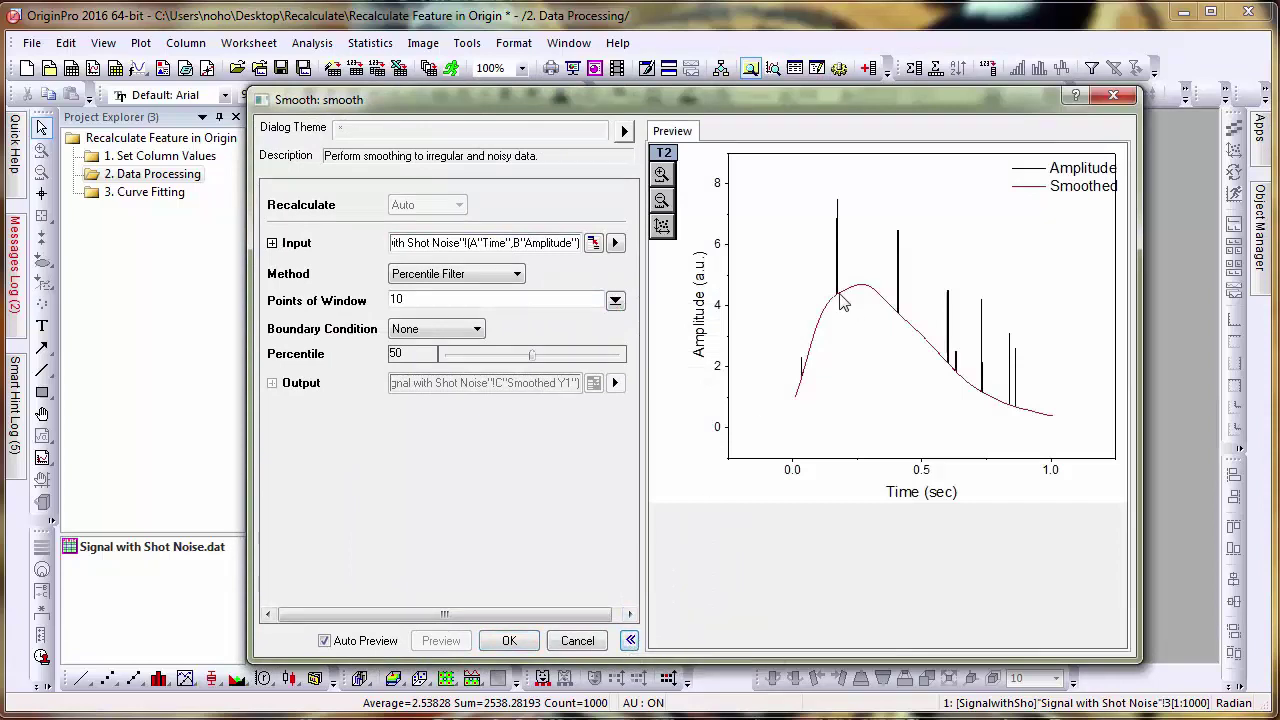
pyautogui.click(512, 638)
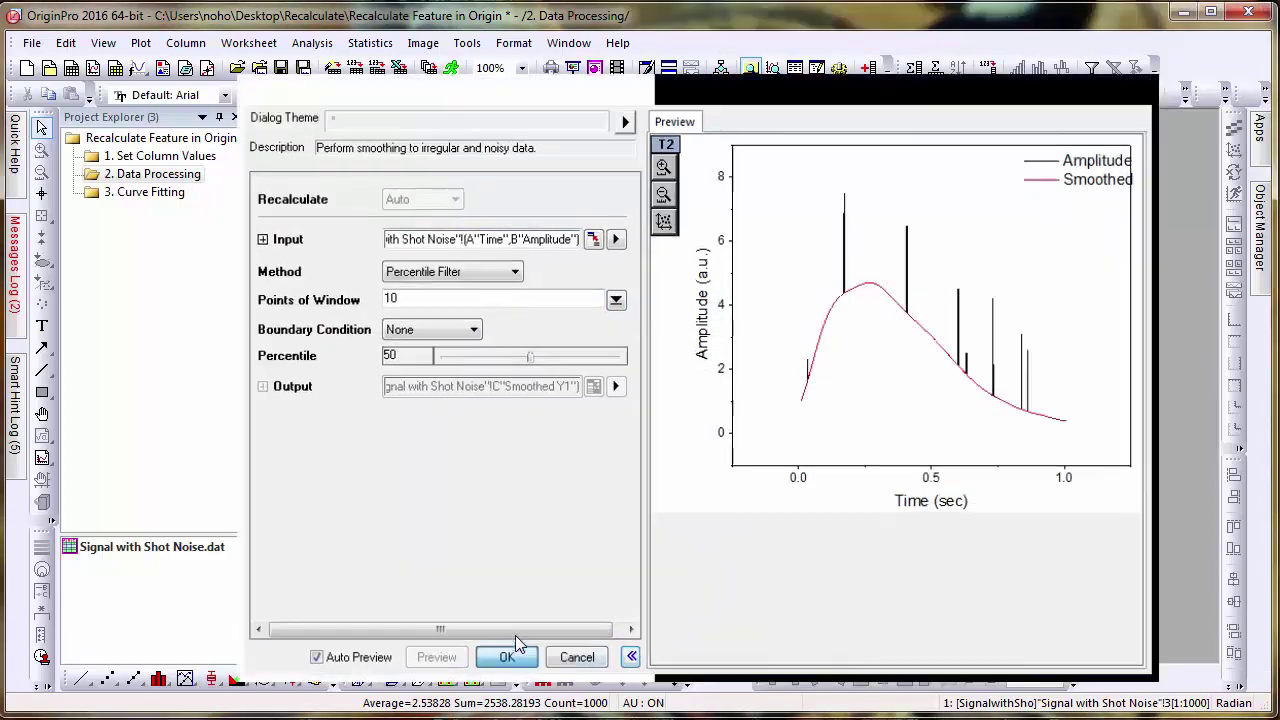
pyautogui.click(645, 398)
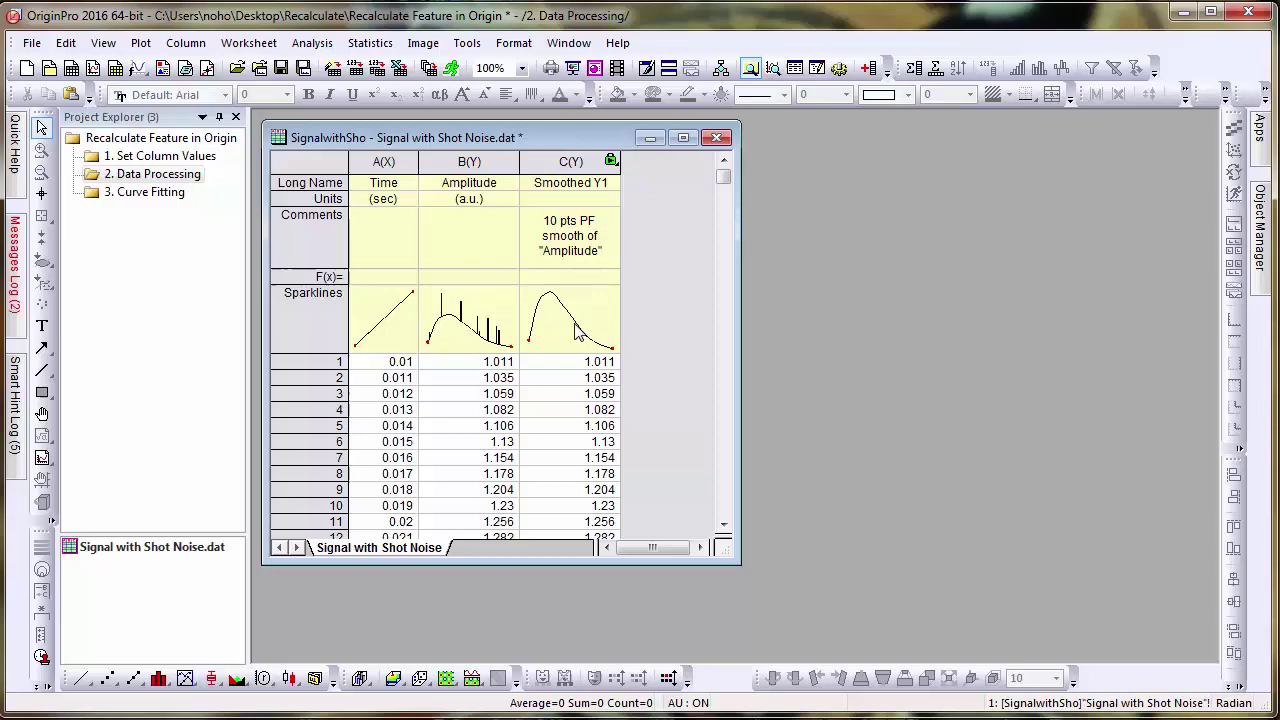
# Step: In the 3. Curve Fitting folder, review the FitNL1 Gauss fit settings without changes
pyautogui.click(166, 195)
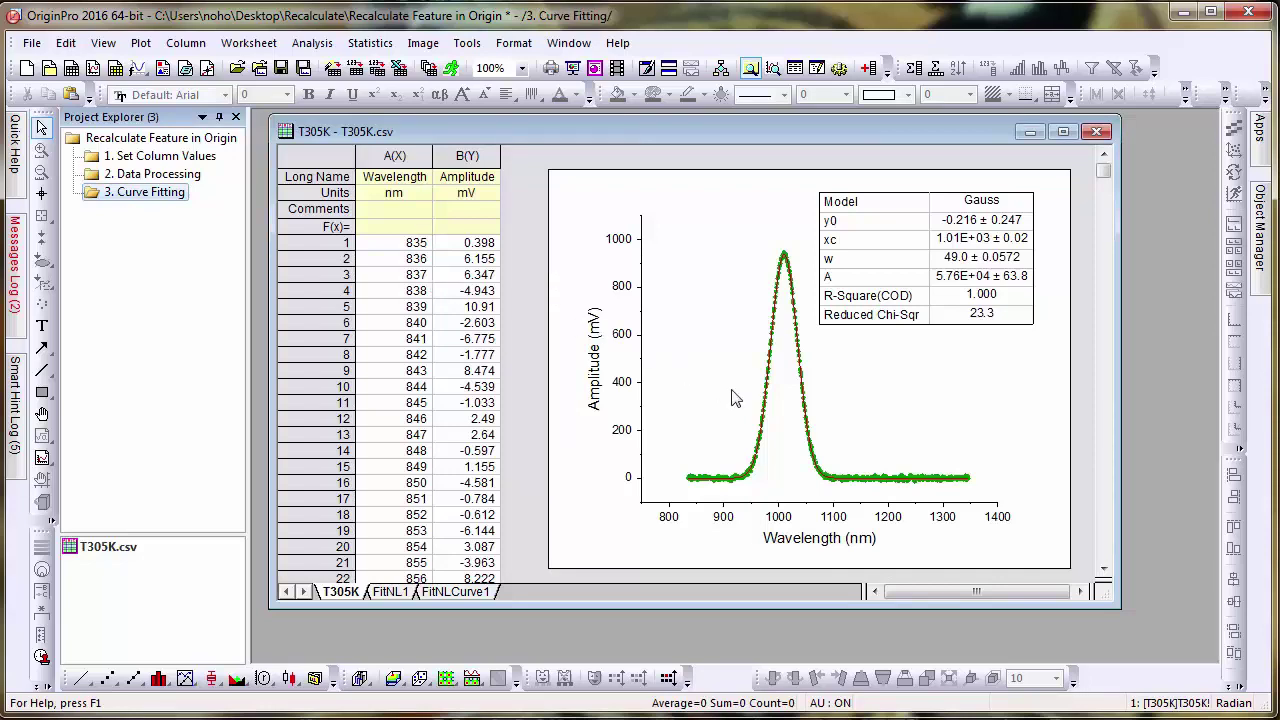
pyautogui.click(391, 592)
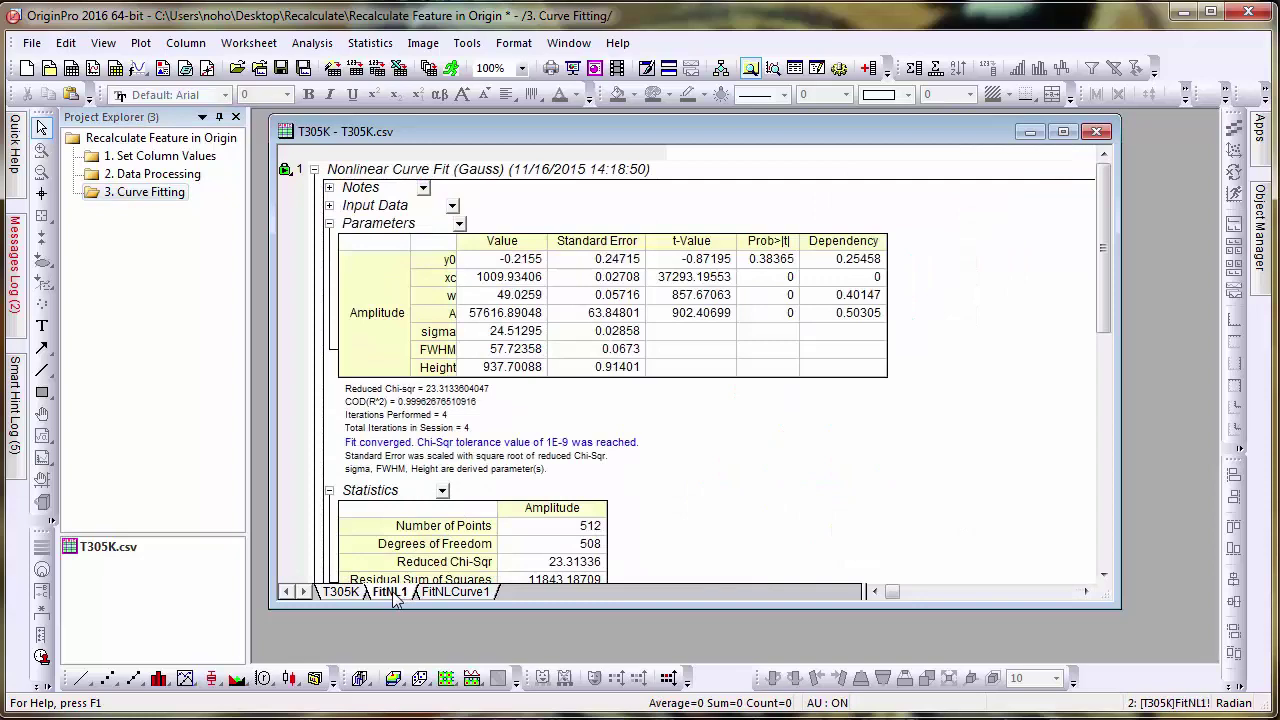
pyautogui.click(286, 170)
pyautogui.click(360, 204)
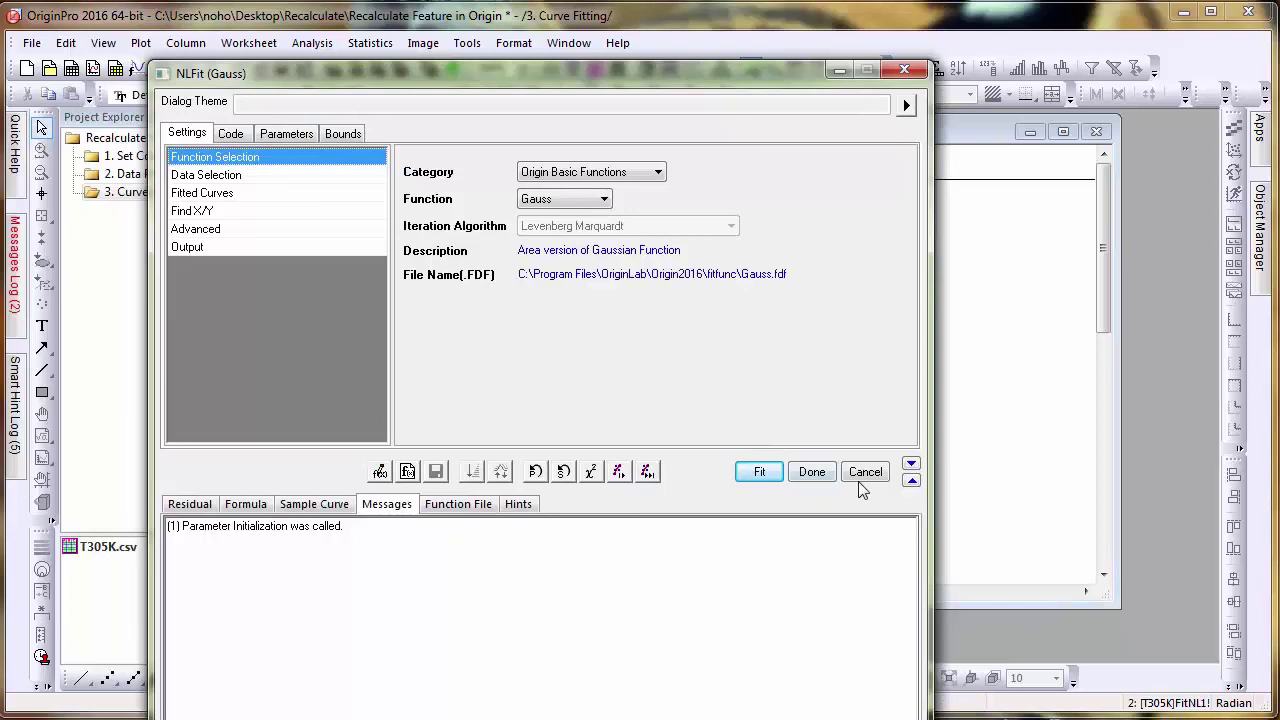
pyautogui.click(864, 473)
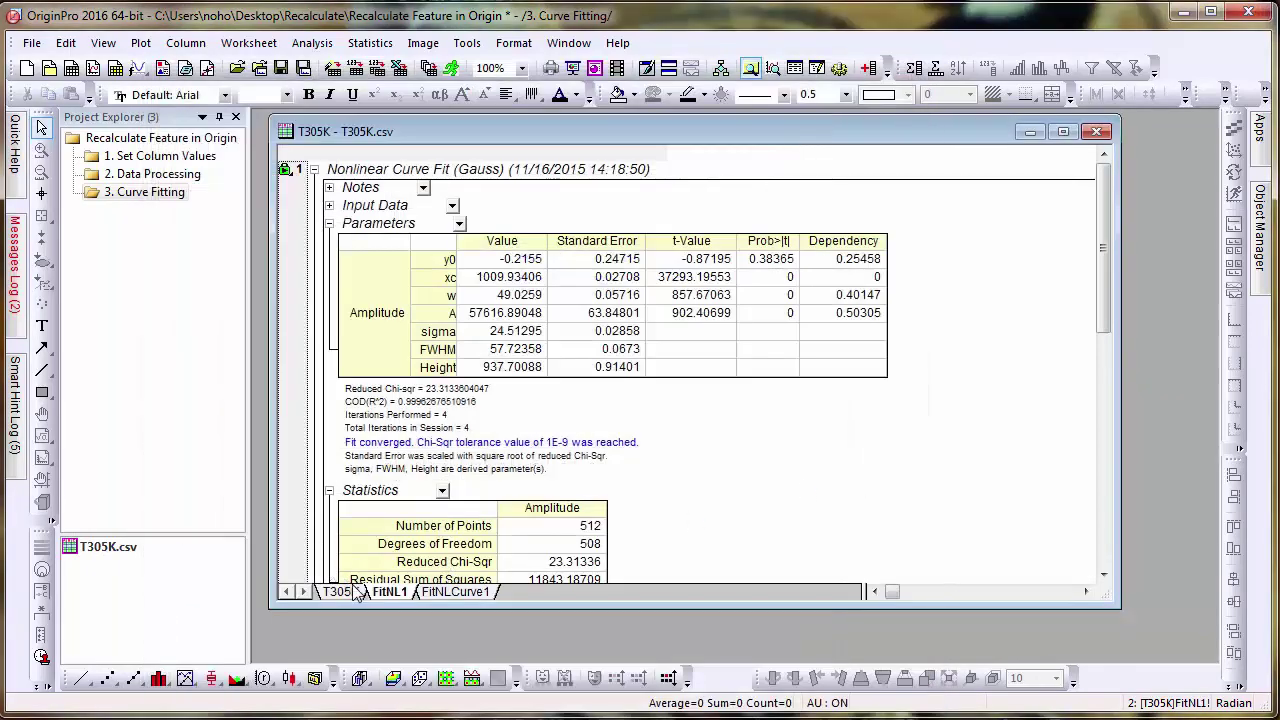
# Step: Open T305K's embedded fit graph in its own window and move it left
pyautogui.click(342, 591)
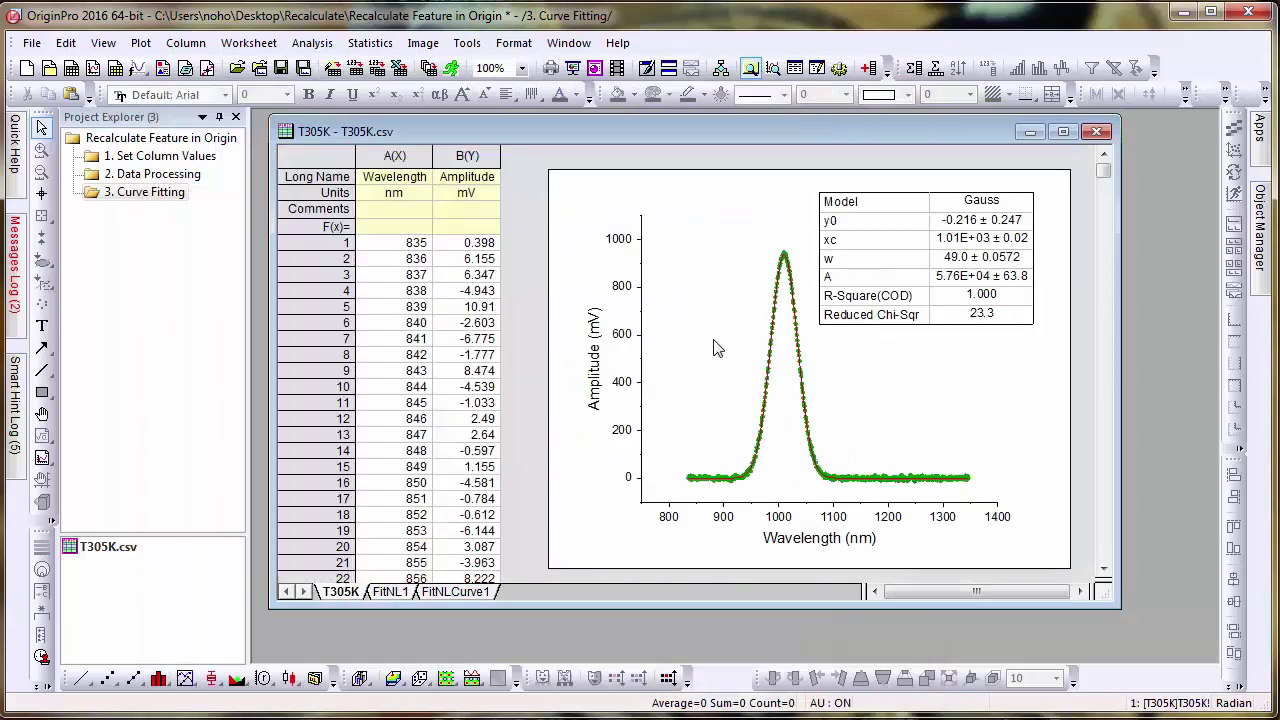
pyautogui.doubleClick(717, 348)
pyautogui.moveTo(822, 145); pyautogui.dragTo(640, 145)
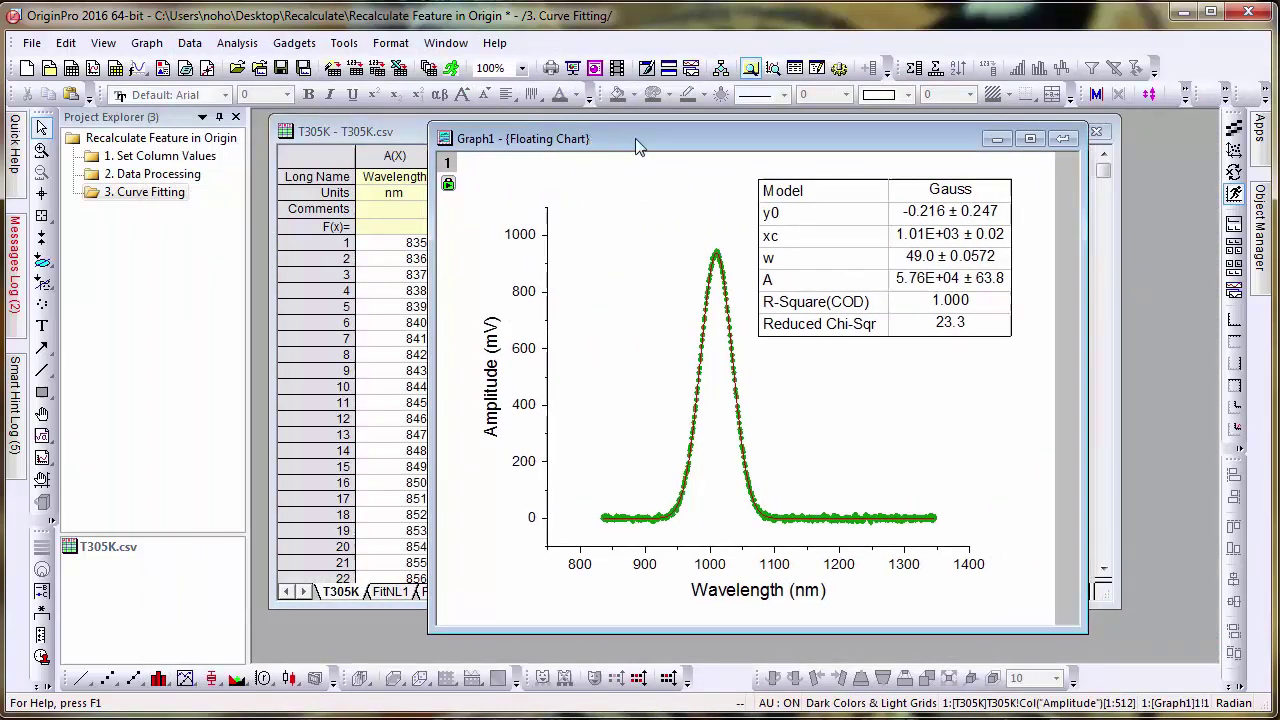
# Step: Close the floating graph and drop the T285K data file from the file browser onto the fit graph
pyautogui.click(1065, 139)
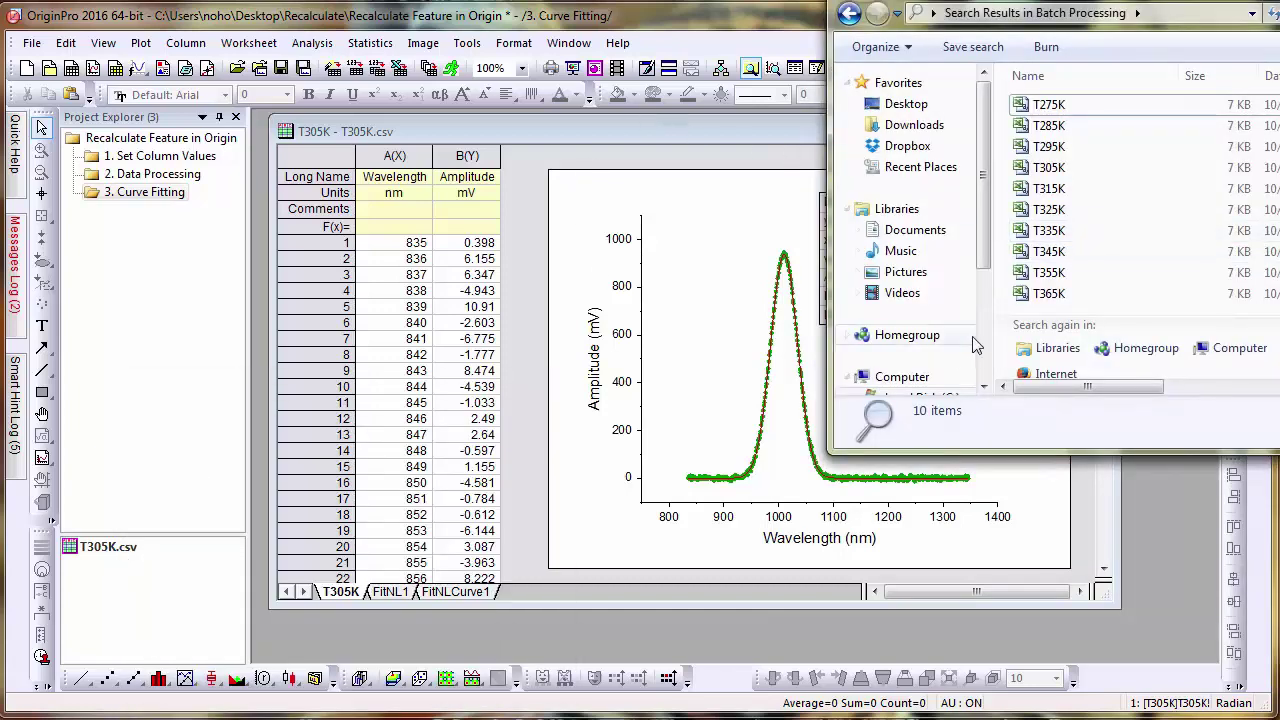
pyautogui.click(1048, 167)
pyautogui.moveTo(962, 1); pyautogui.dragTo(1068, 8)
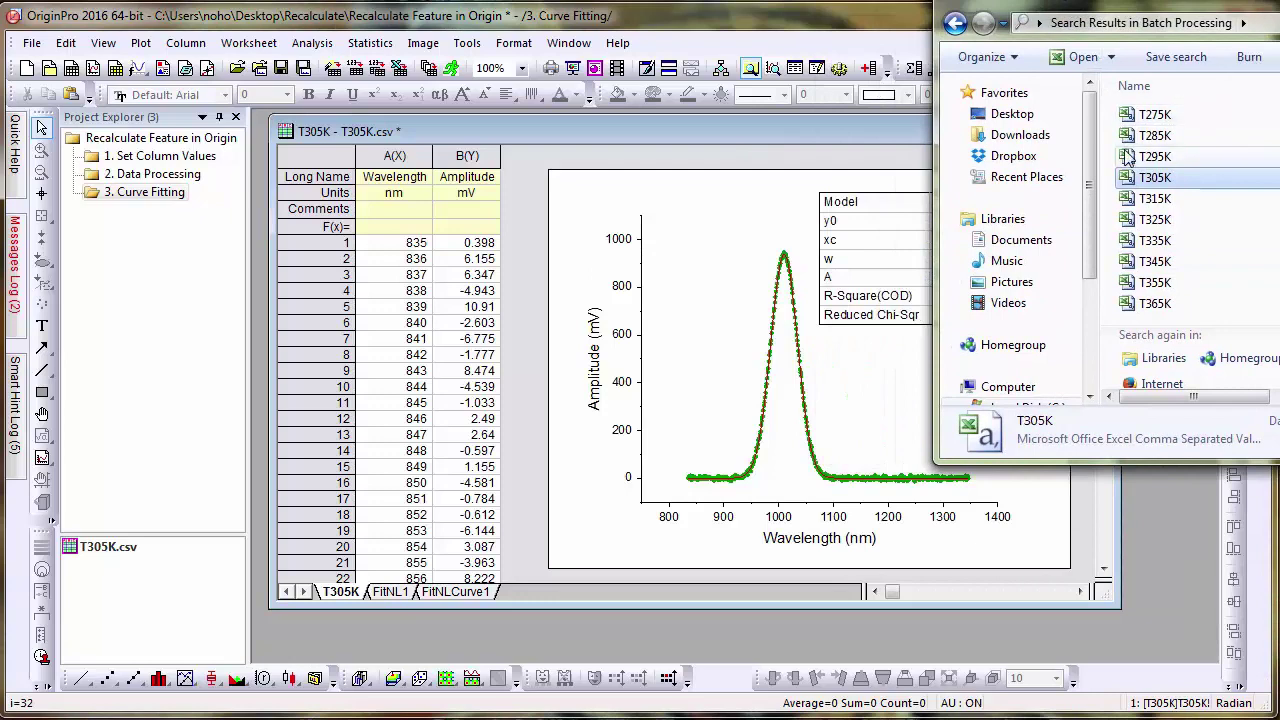
pyautogui.moveTo(1130, 135); pyautogui.dragTo(458, 258)
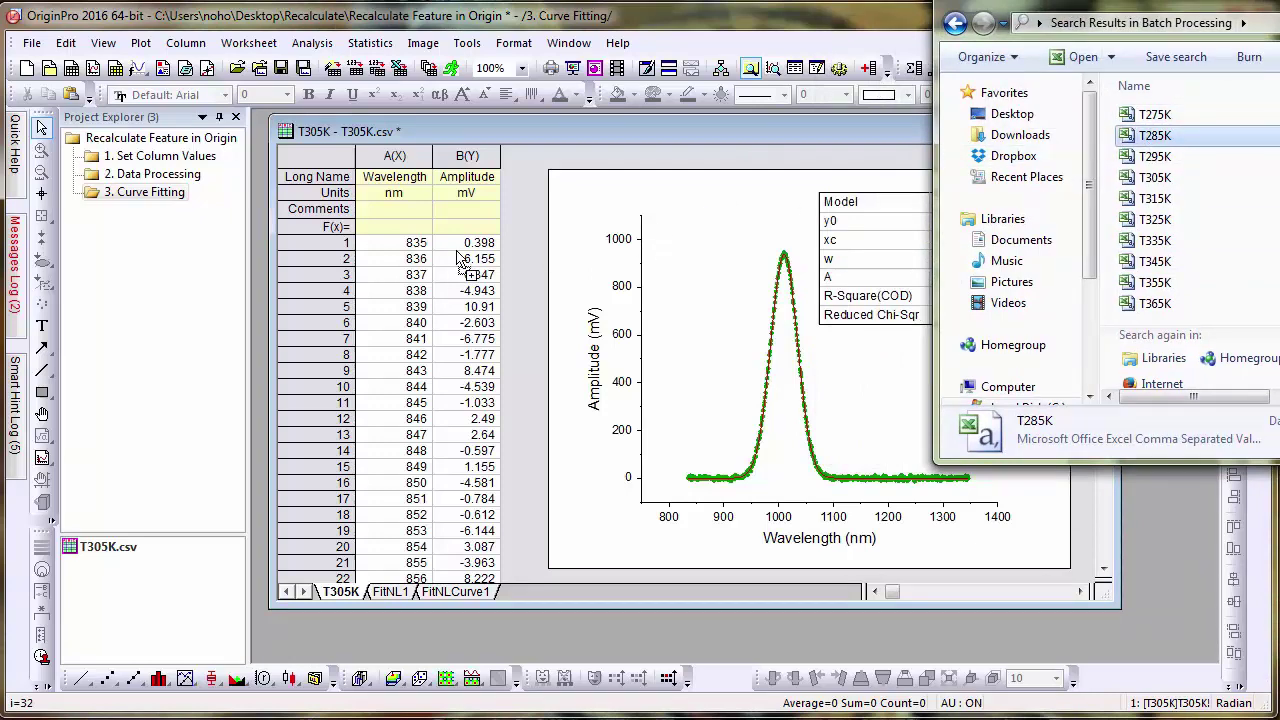